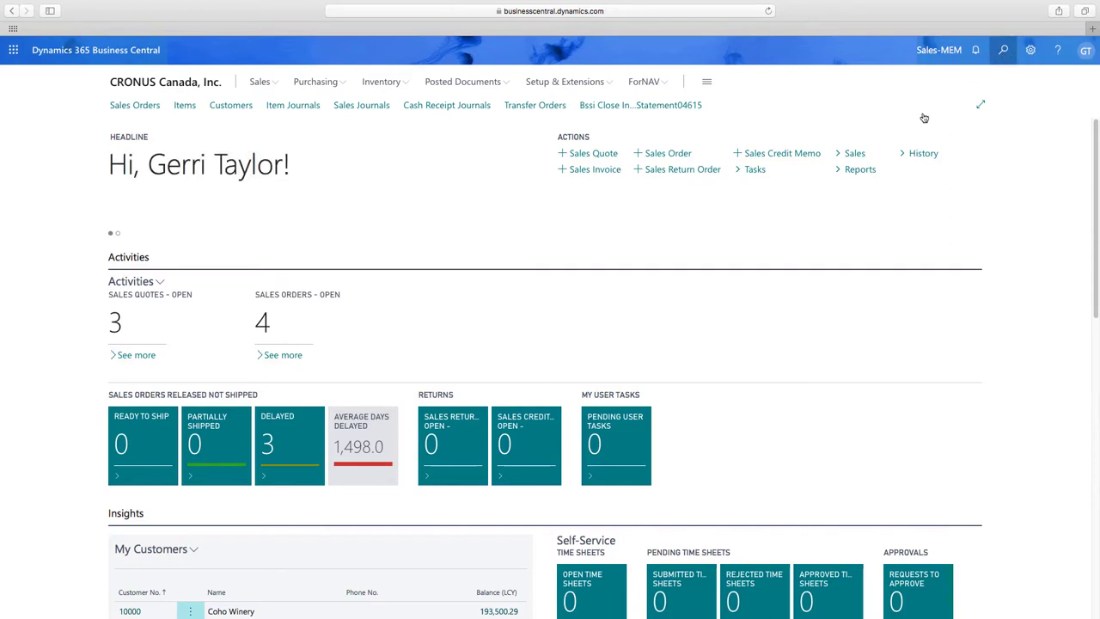
Step: Find the Dimensions page with the search term "dim" and open the dimension values of the COMPANY dimension
text(dim)
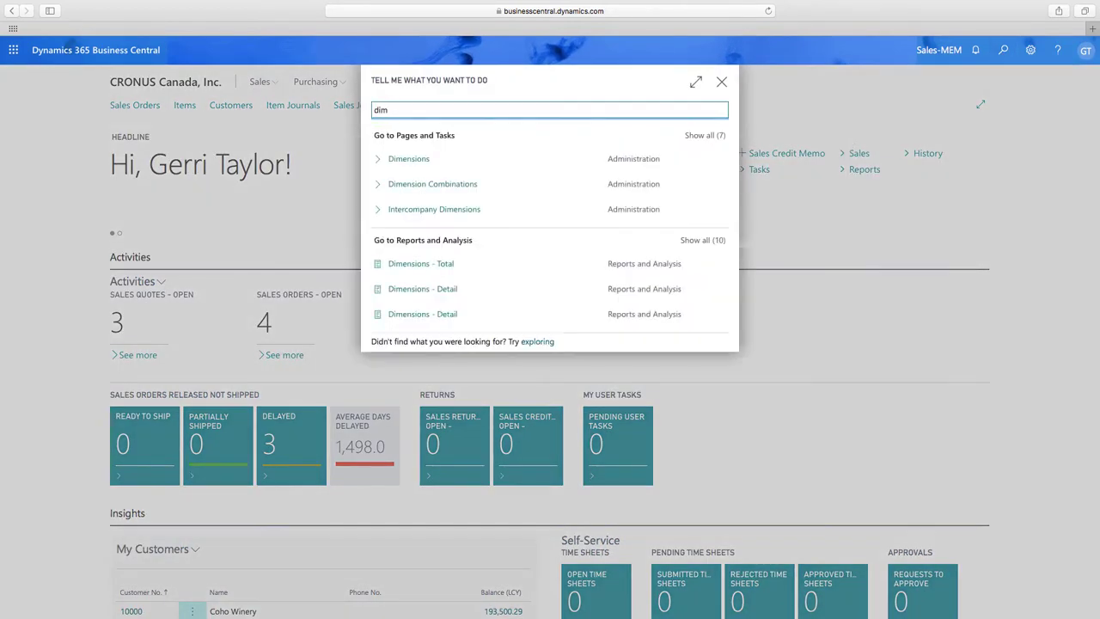
click(447, 164)
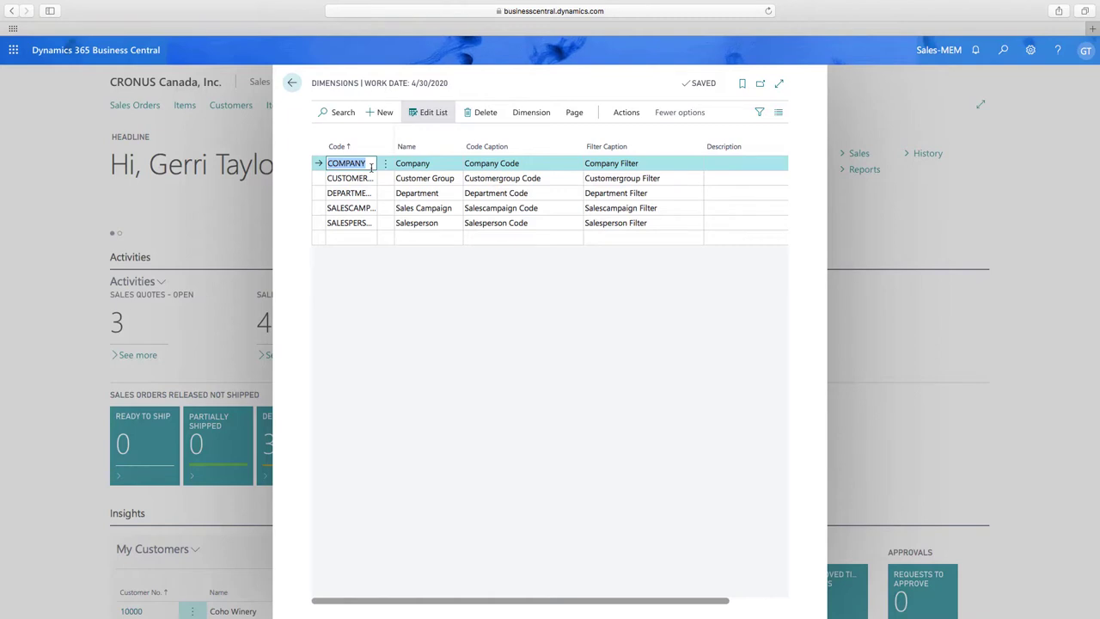
click(527, 114)
click(385, 137)
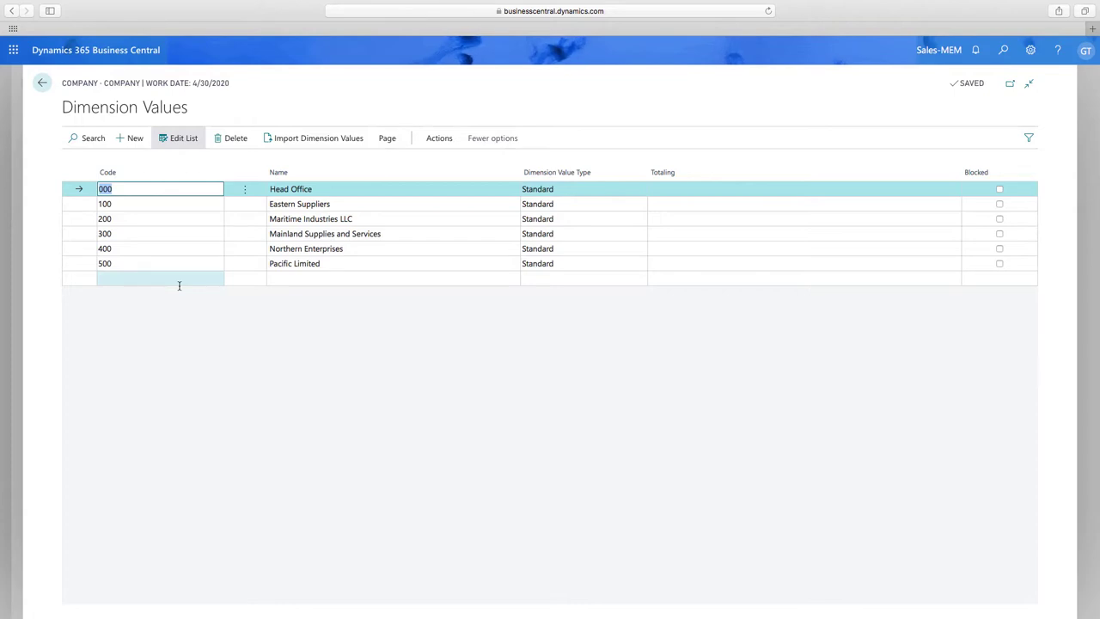
Step: Review the MEM Entity Setup of company 000 Head Office, and return to the home page
click(438, 144)
click(102, 162)
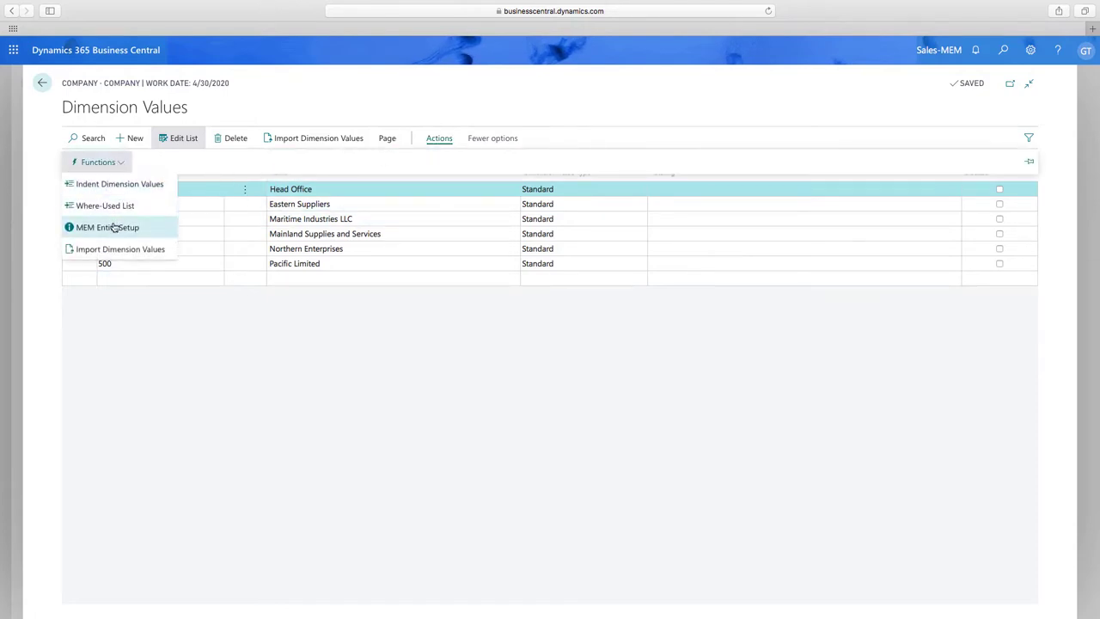
click(115, 226)
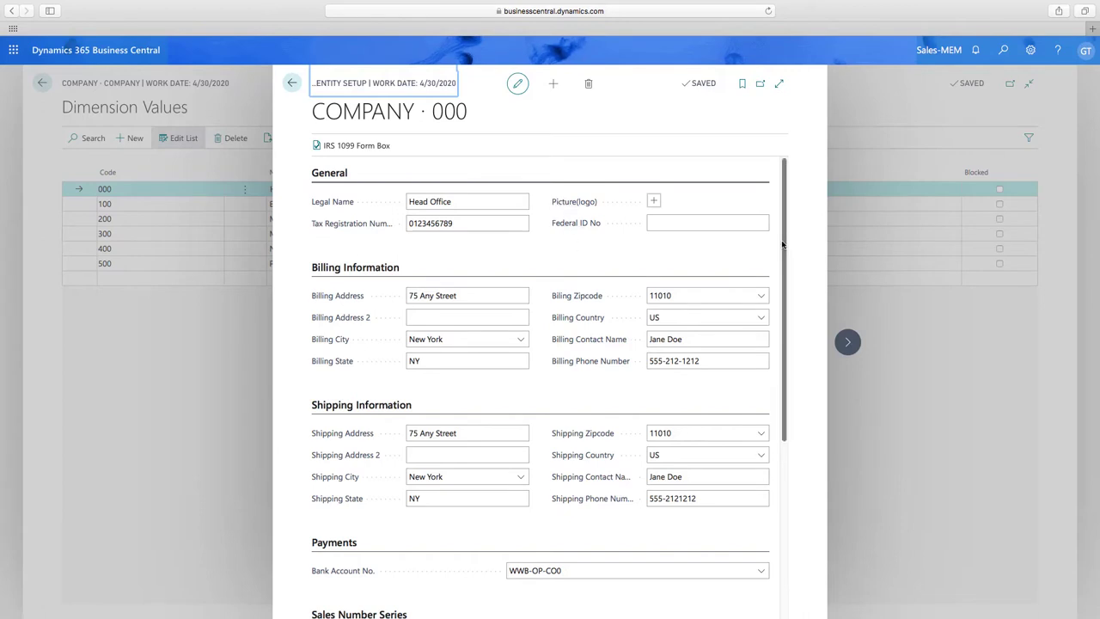
drag(782, 246, 797, 211)
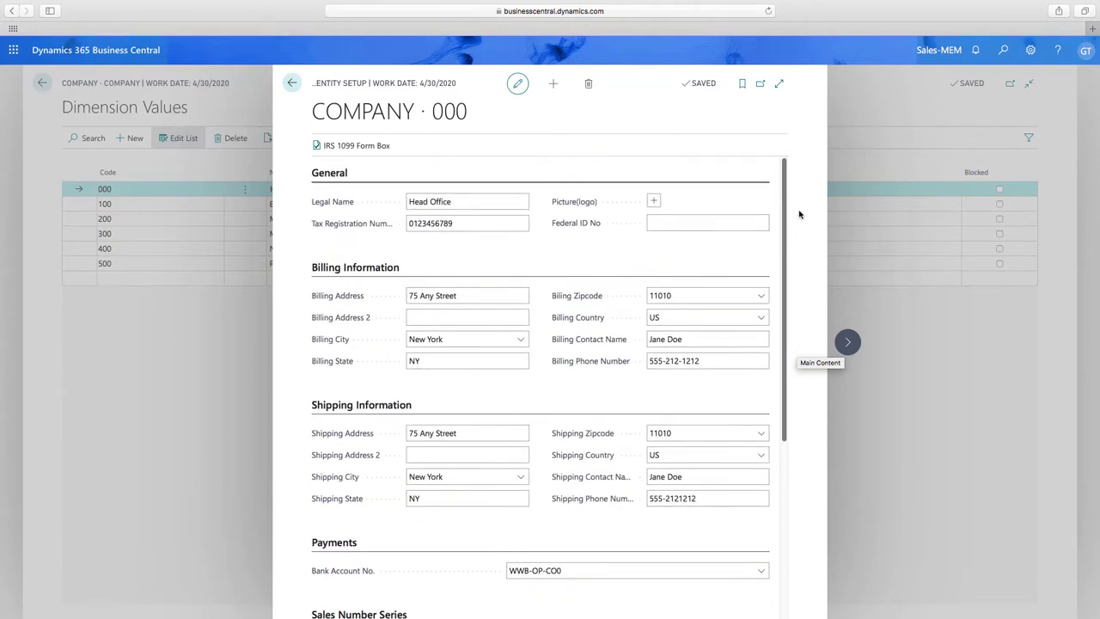
click(293, 85)
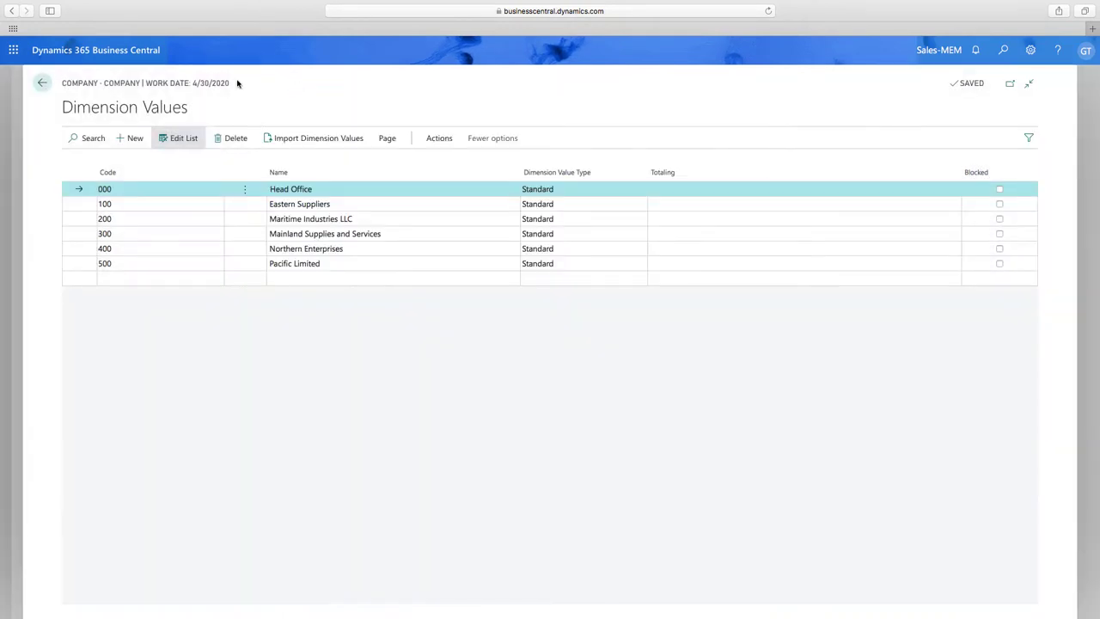
click(41, 83)
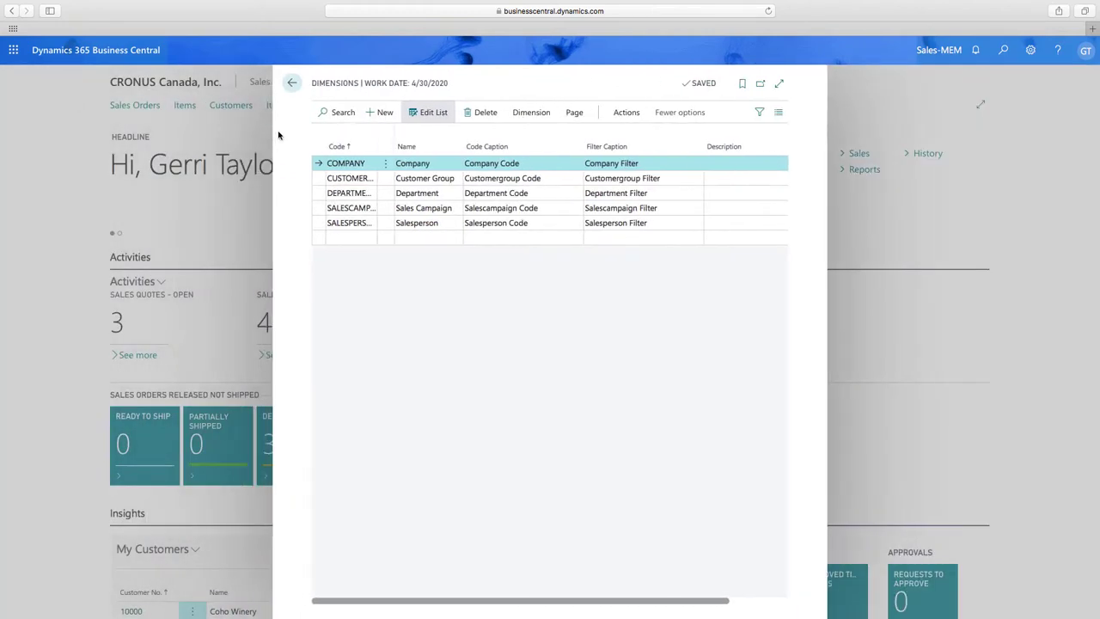
click(290, 82)
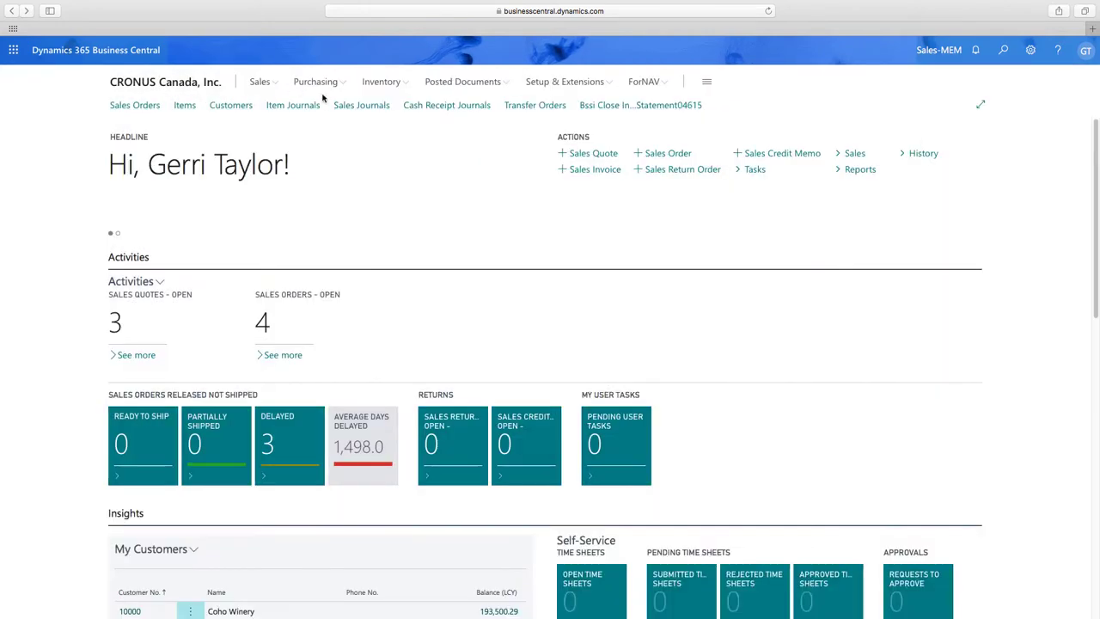
Step: Open the Multi-Entity Management Setup page to review its settings
click(546, 86)
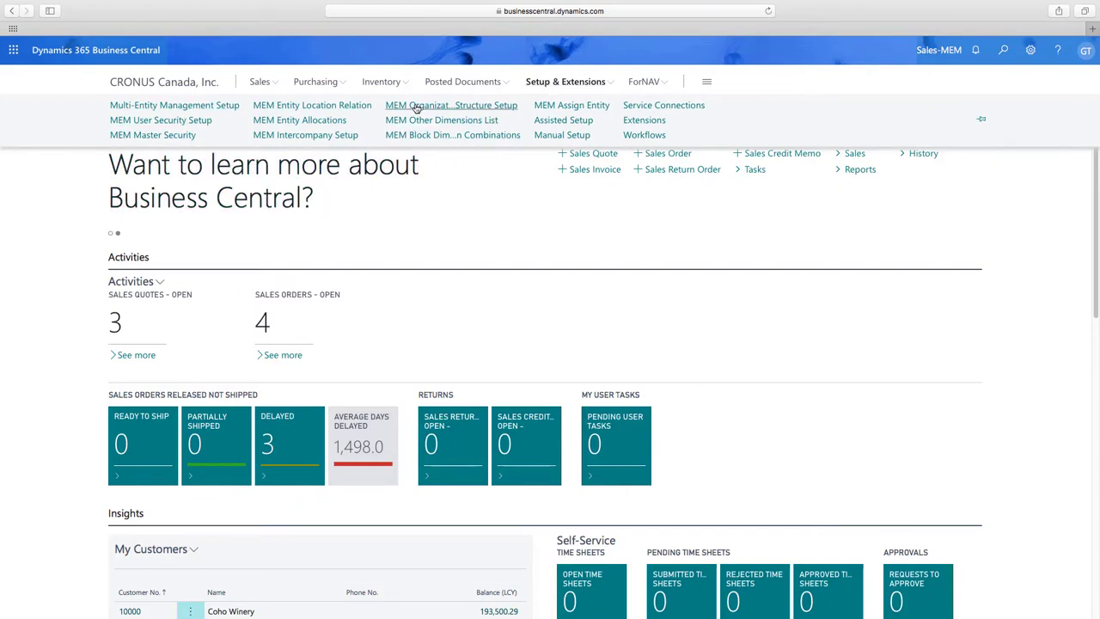
click(232, 109)
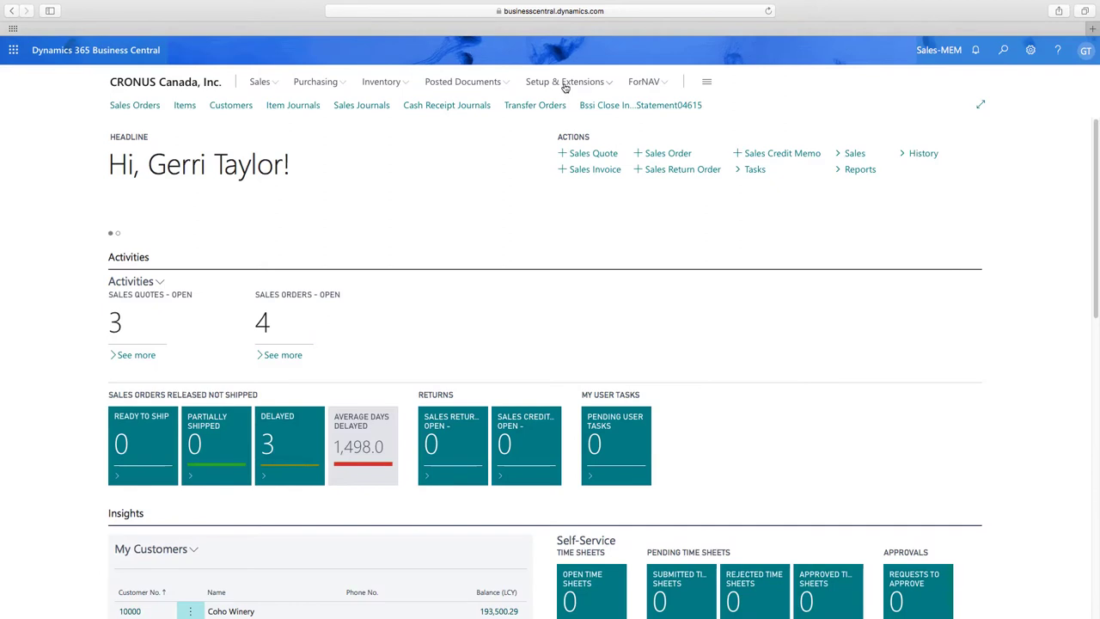
Step: In MEM Master Security, review the customer assignments for company code 400 and the available actions, and close the page
click(564, 83)
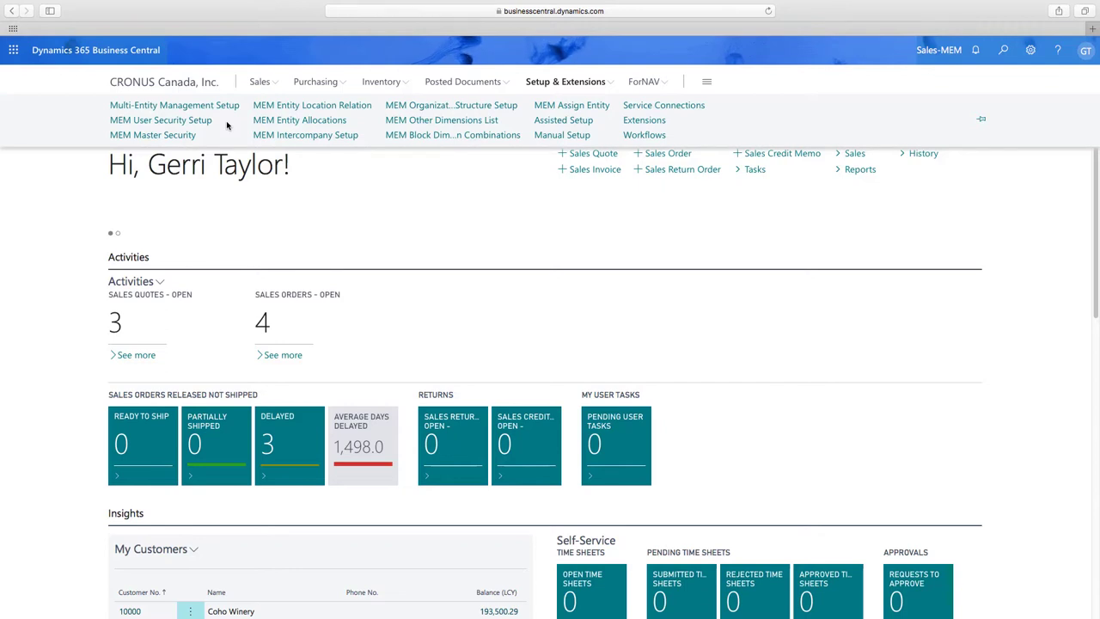
click(181, 136)
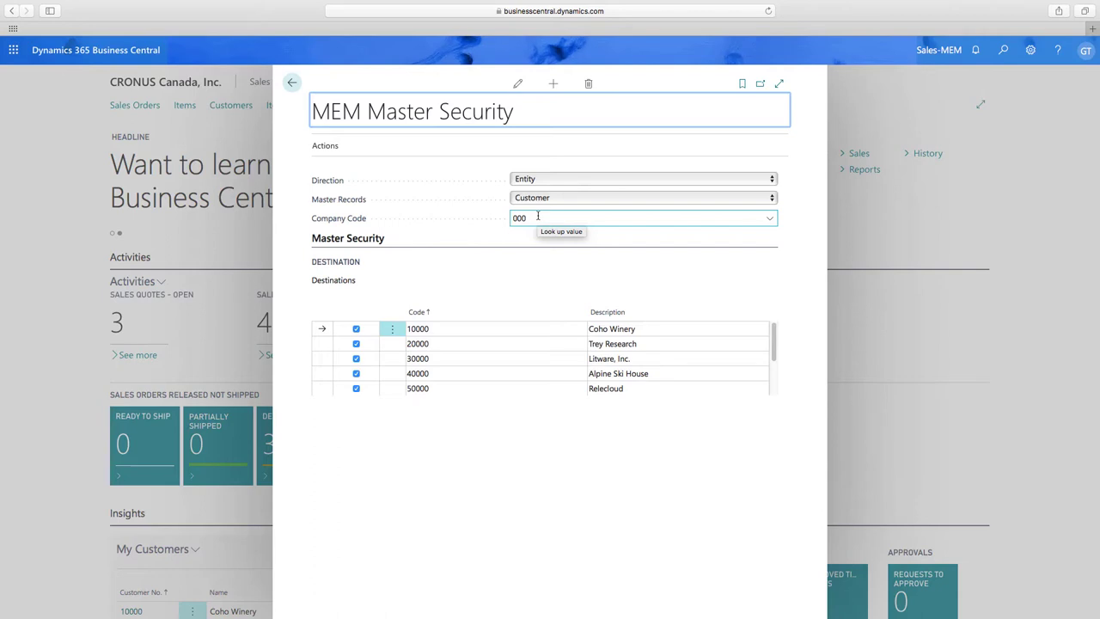
click(773, 199)
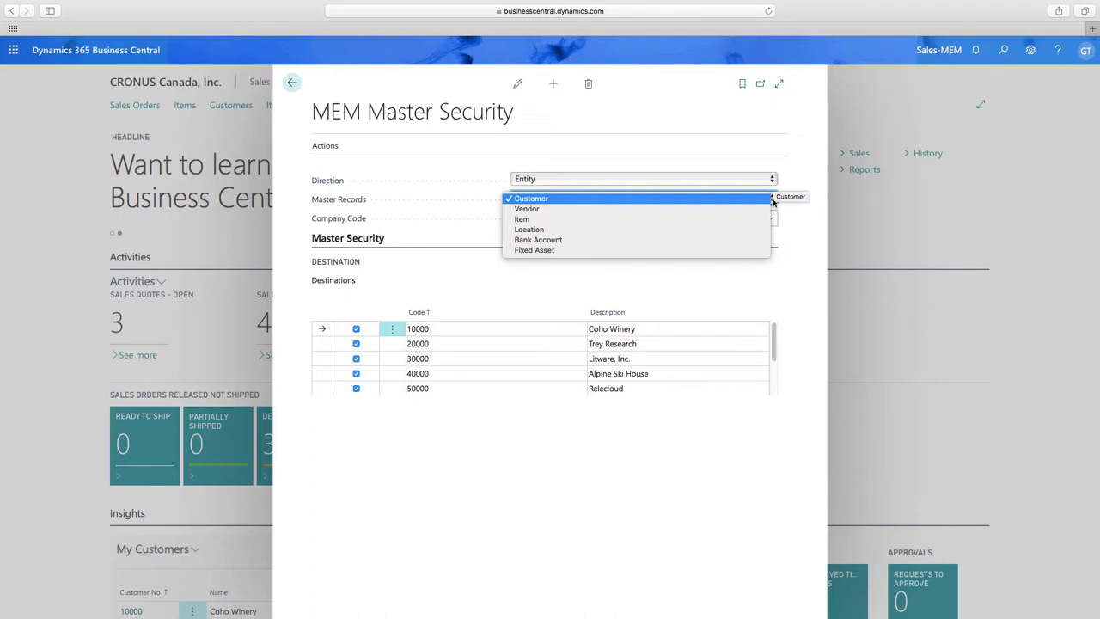
click(792, 259)
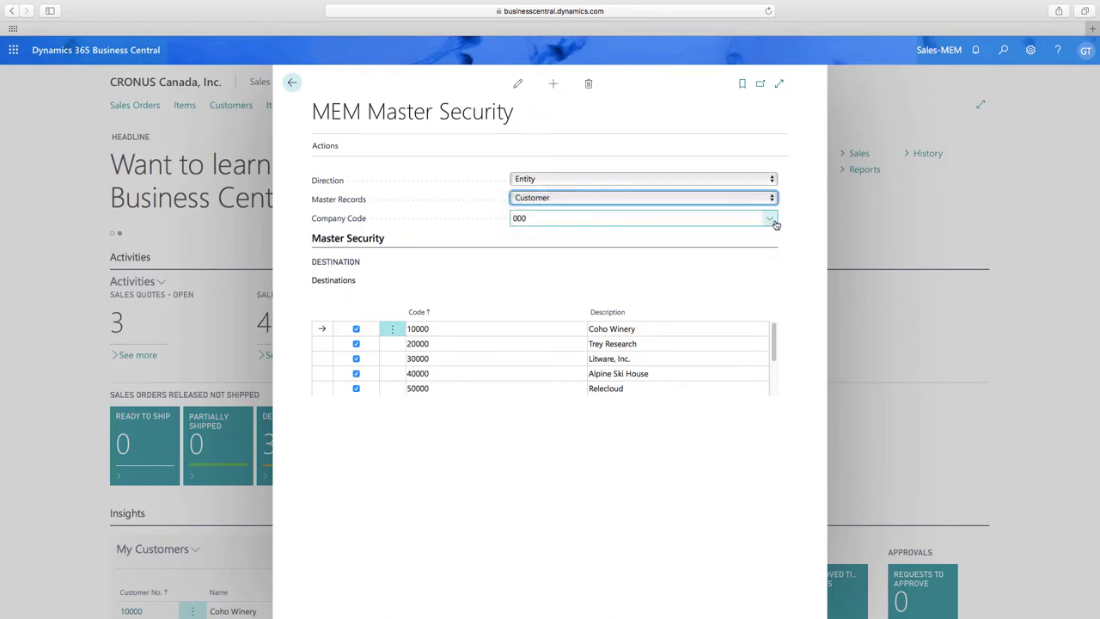
click(775, 224)
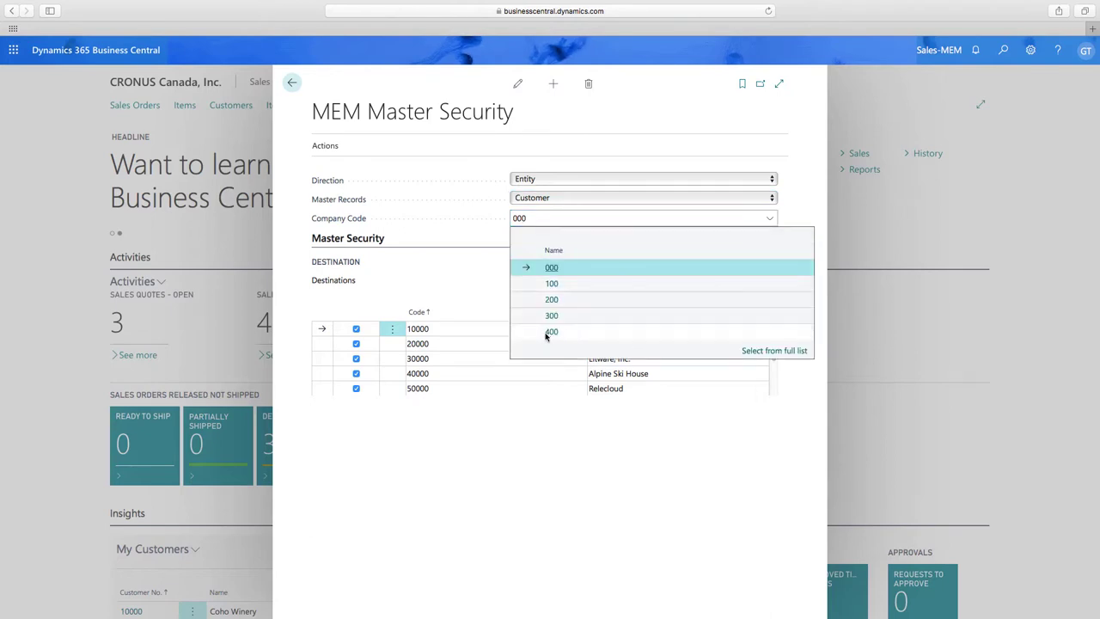
click(547, 333)
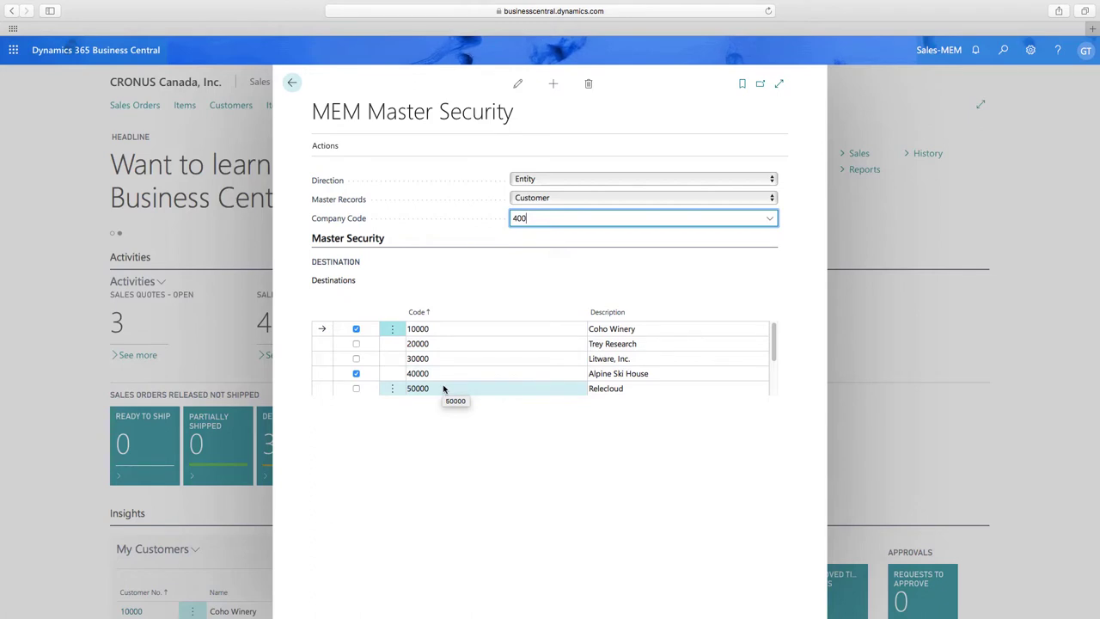
click(336, 148)
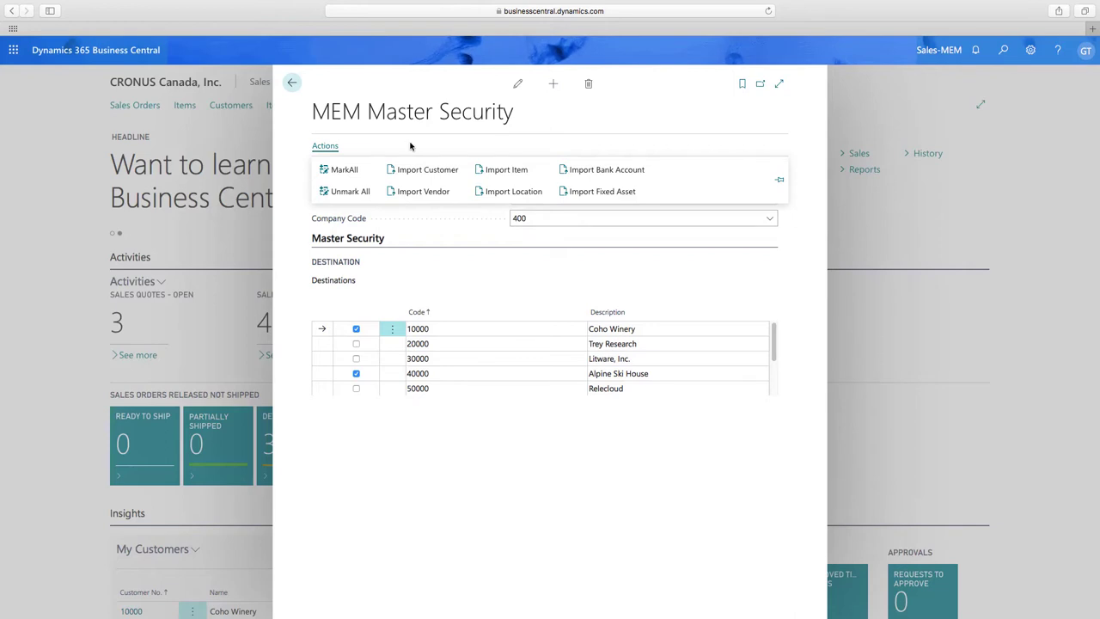
click(292, 83)
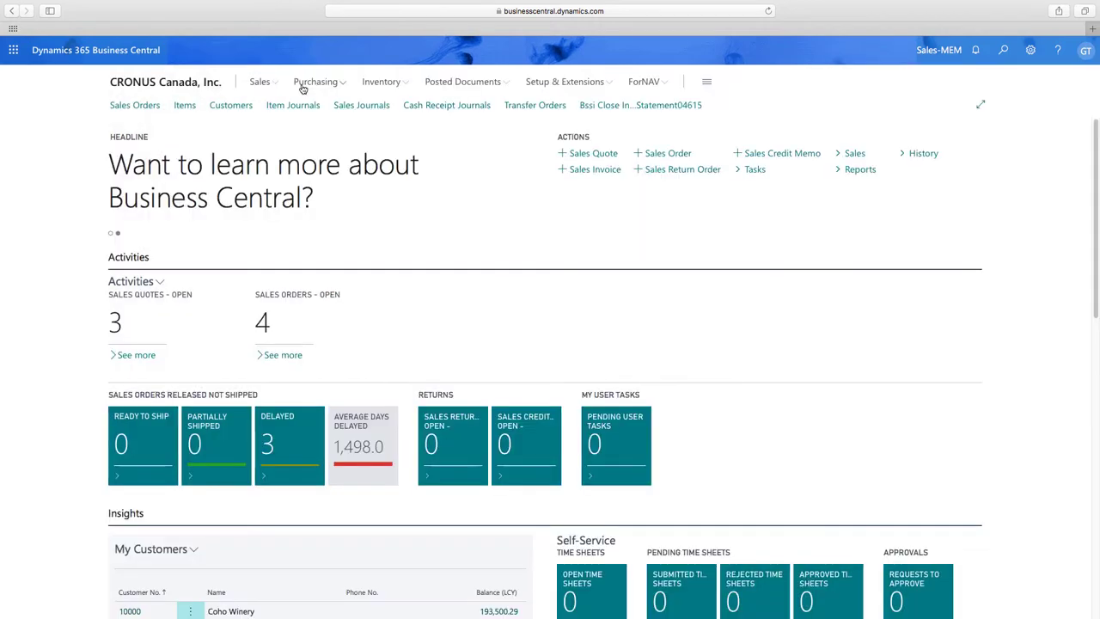
Step: In MEM Intercompany Setup, examine the due to and due from accounts between originating company 000 and companies 100, 200 and 300
click(548, 84)
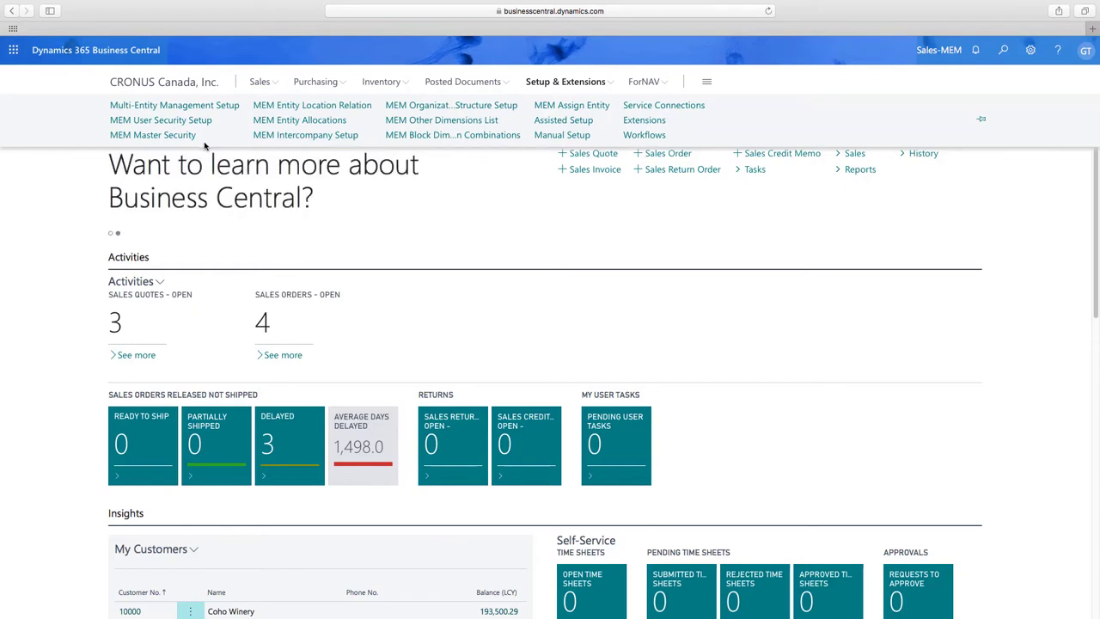
click(282, 137)
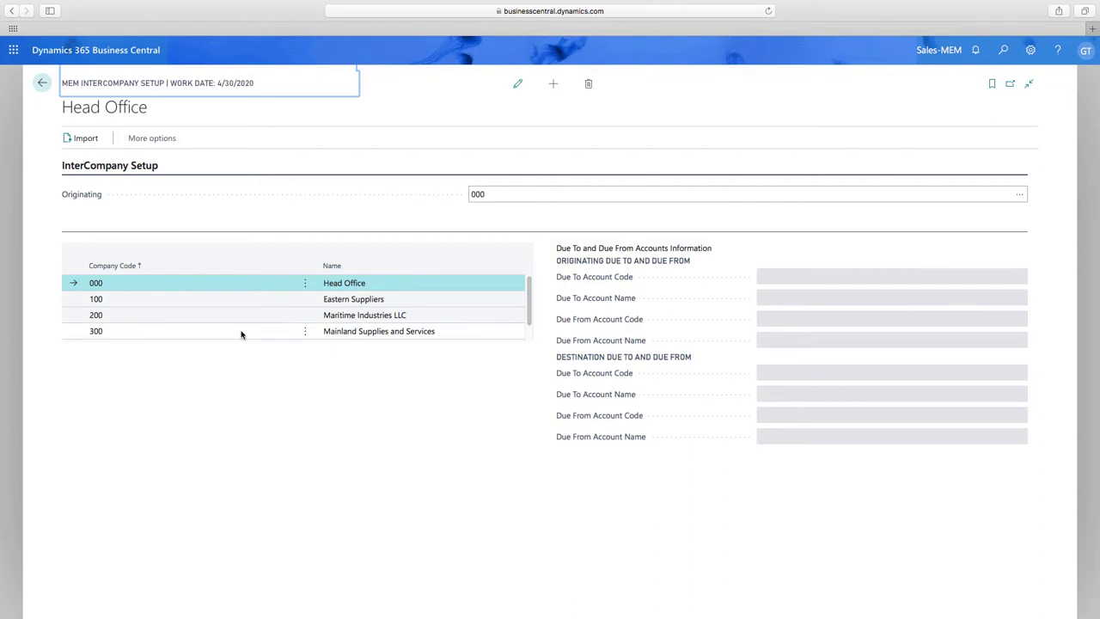
click(214, 300)
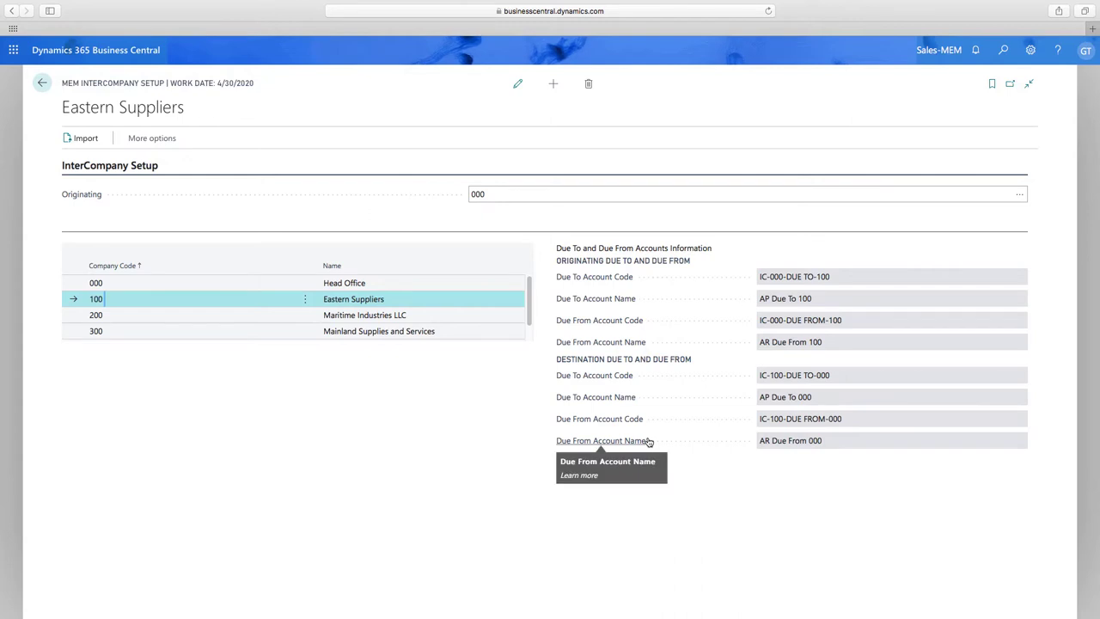
click(180, 318)
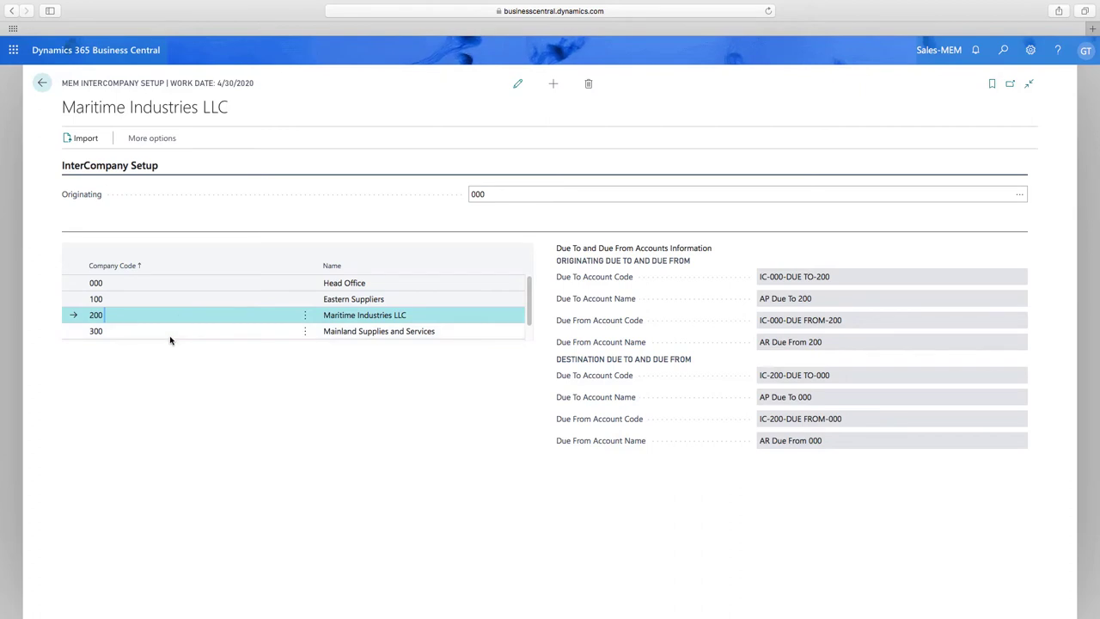
click(169, 335)
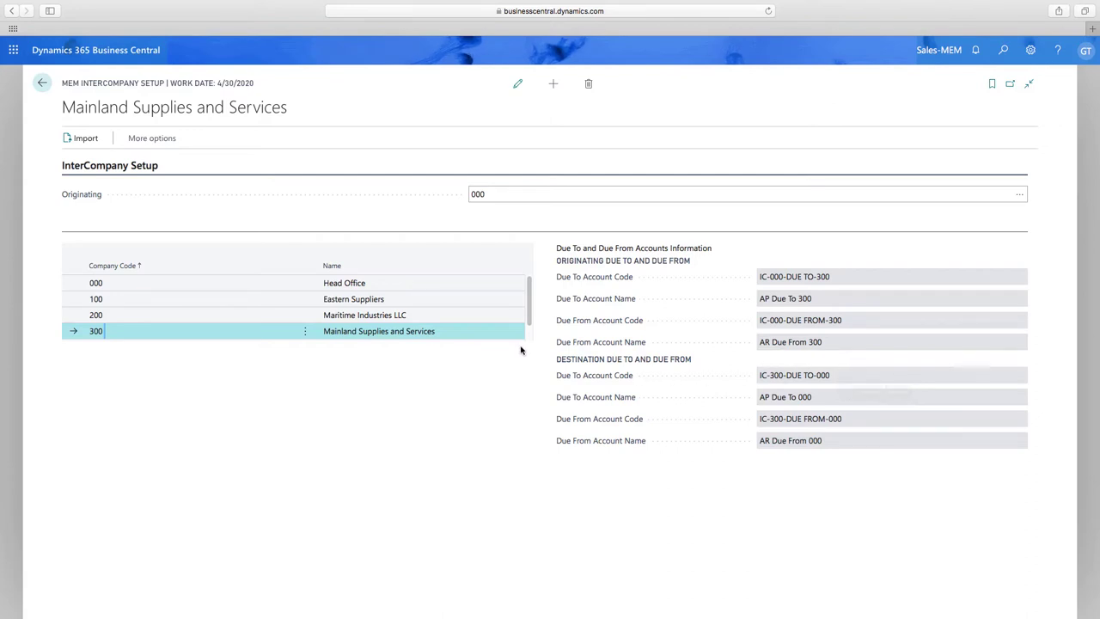
click(42, 85)
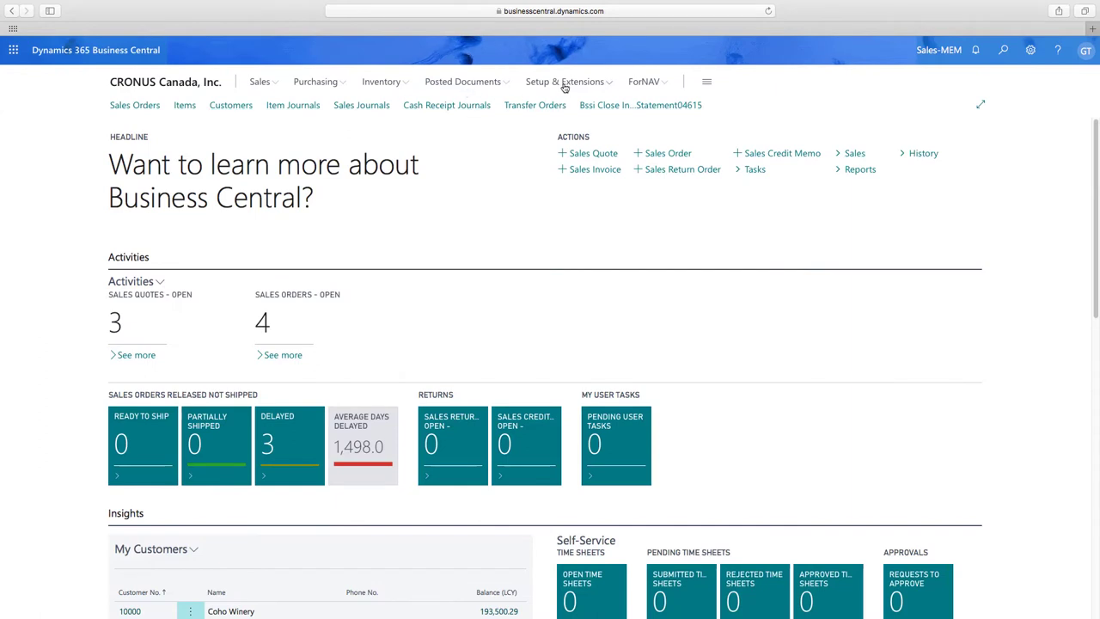
click(565, 83)
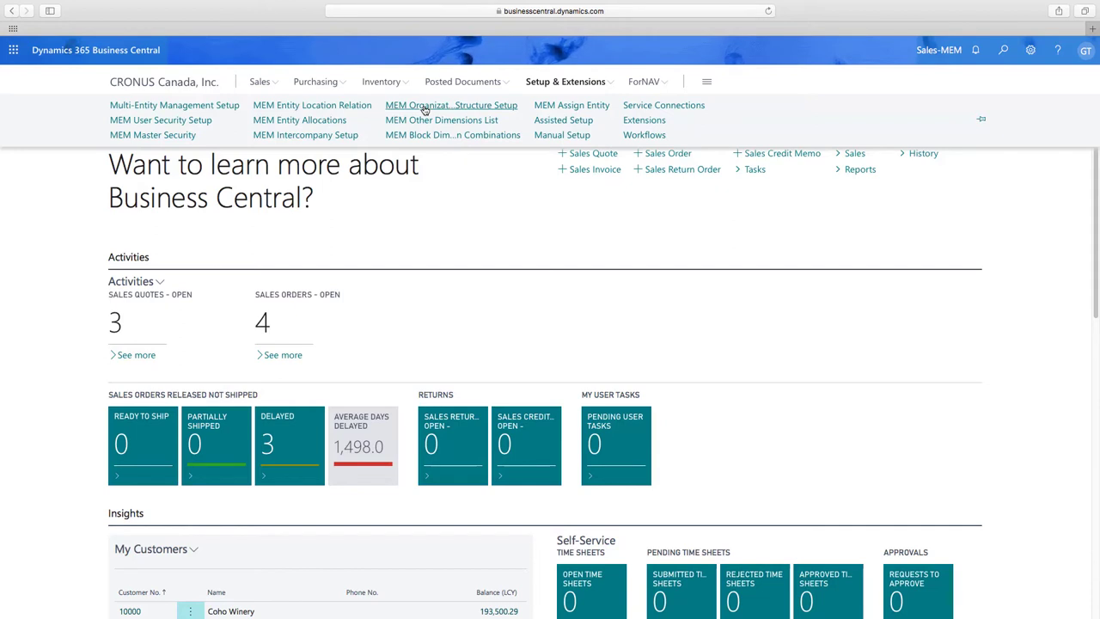
click(550, 236)
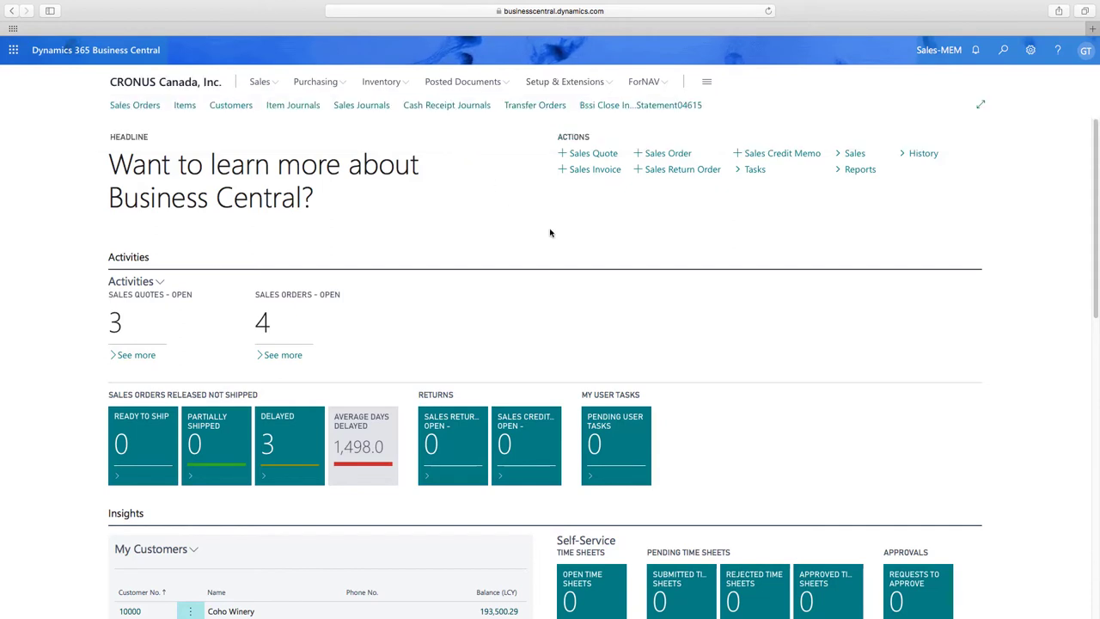
Step: Find the Purchase Invoices list with the search term "pur inv" and open the Worldwide Travel invoice of company 000
click(1006, 51)
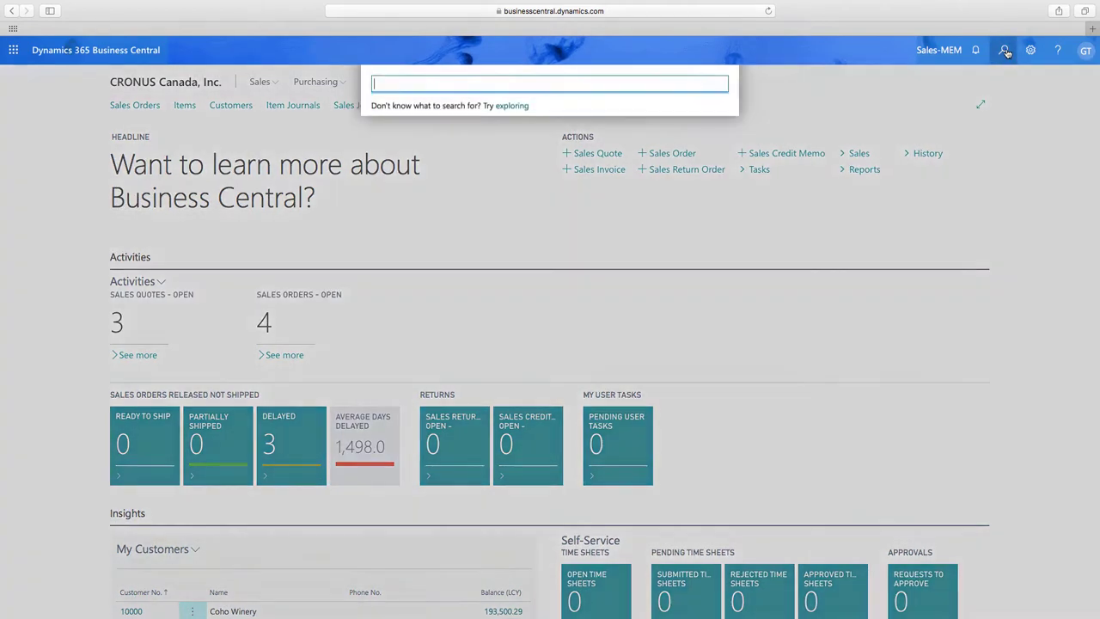
text(pur inv)
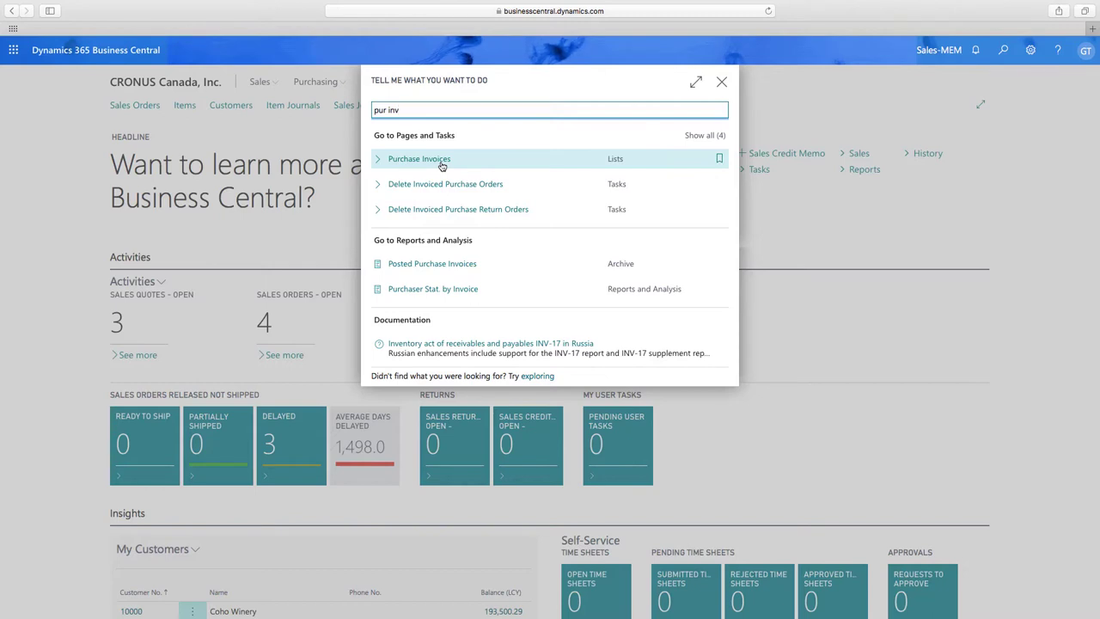
click(441, 163)
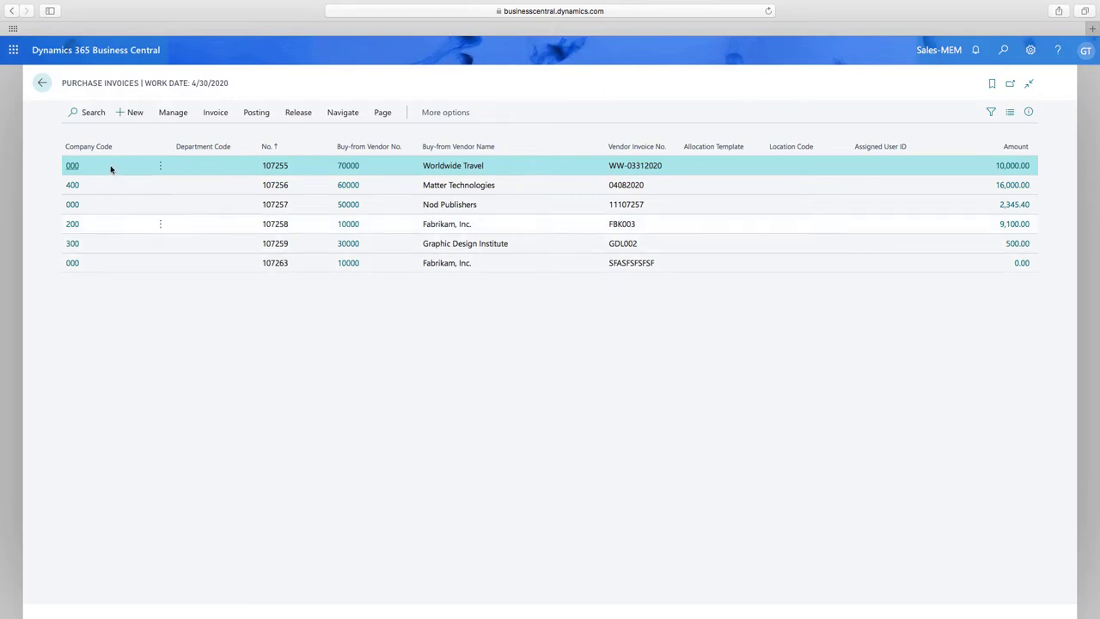
click(73, 166)
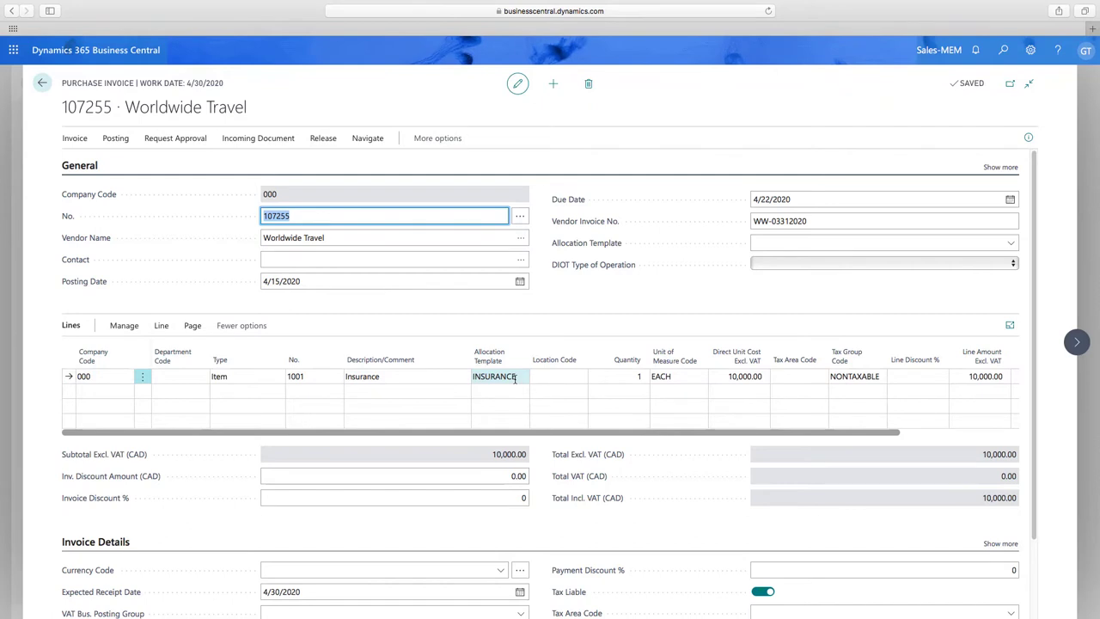
Step: Select the INSURANCE allocation template for the Insurance line and open that line's MEM allocation lines
click(515, 379)
click(522, 379)
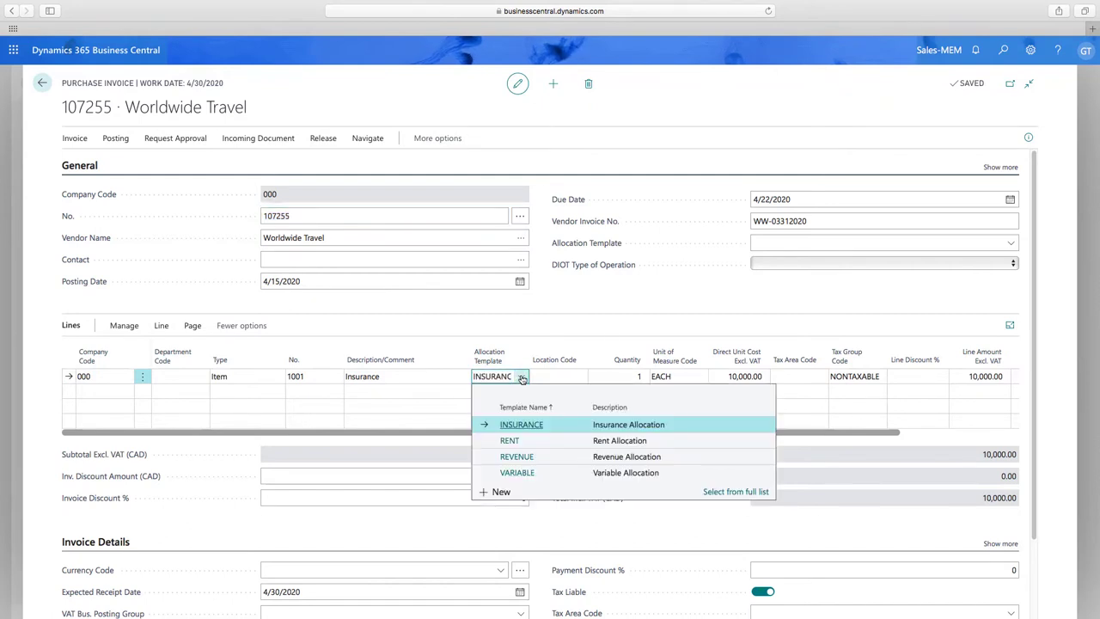
click(513, 426)
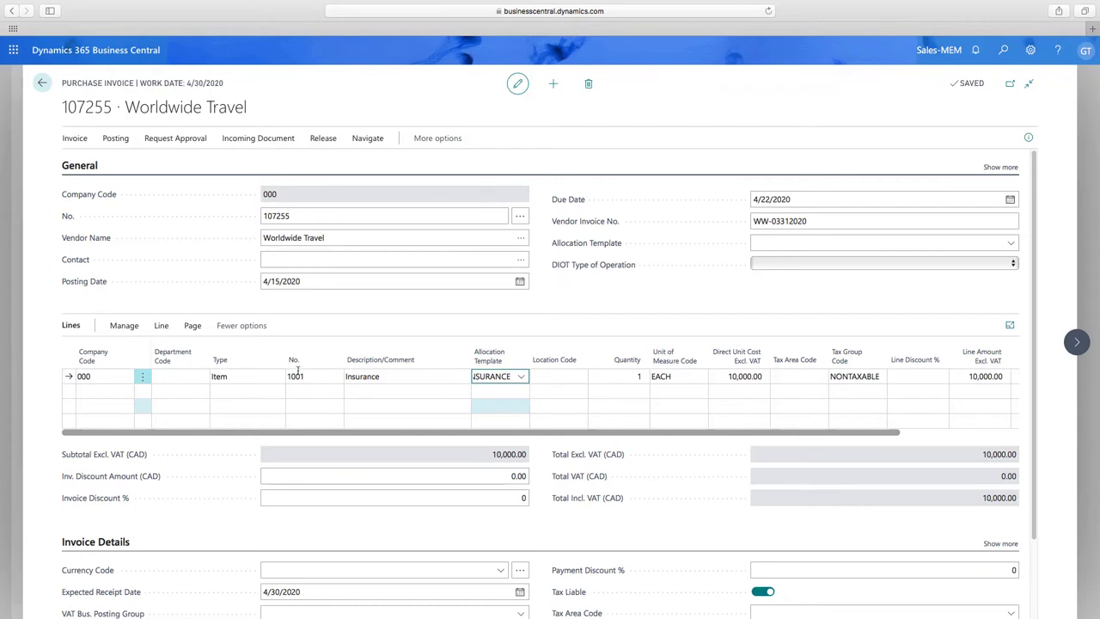
click(161, 326)
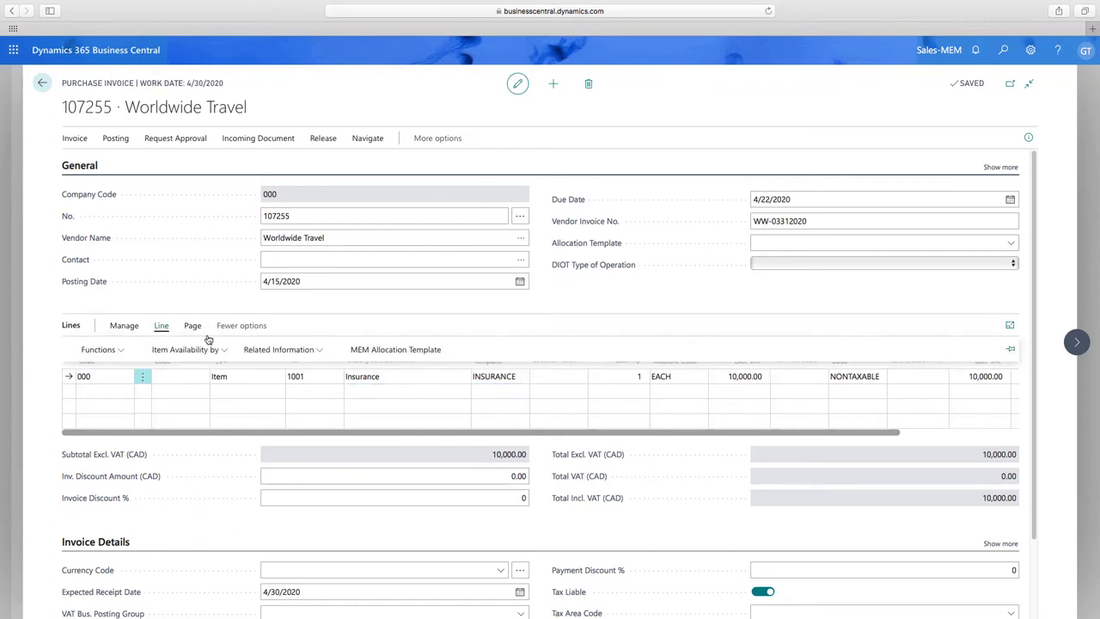
click(383, 354)
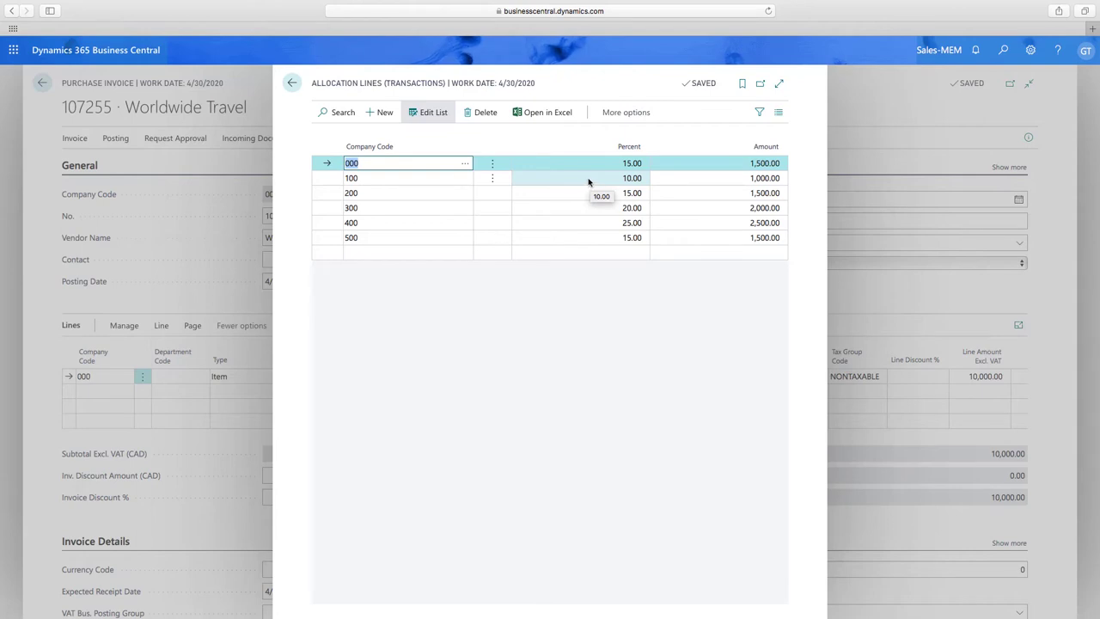
Step: Close the allocation lines, preview the Worldwide Travel invoice's posting, and examine its G/L entries across the companies before closing the preview
click(290, 85)
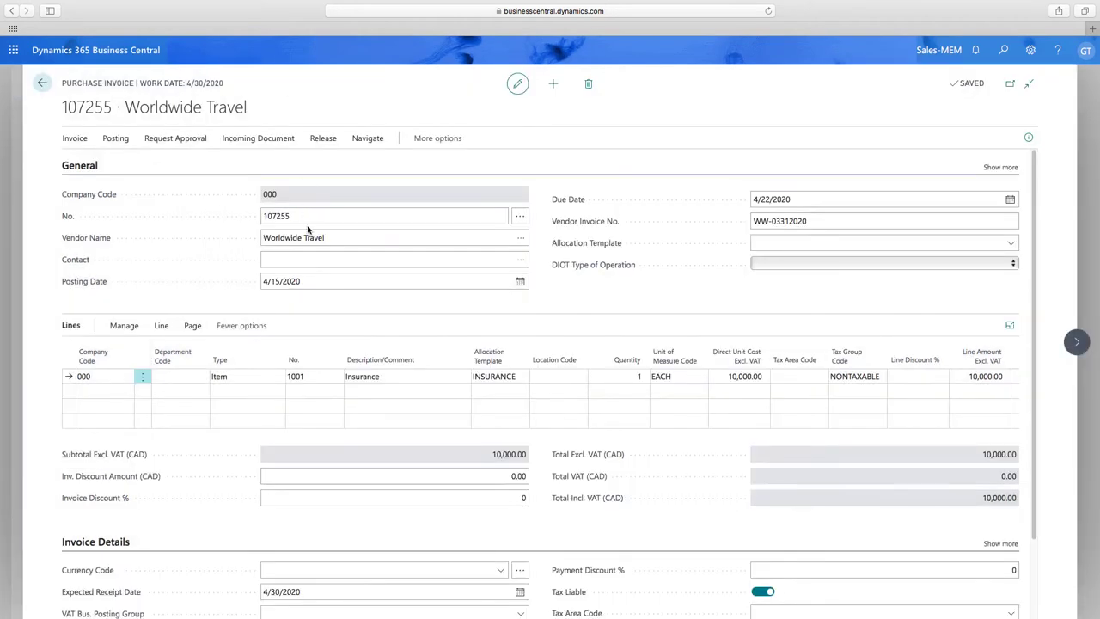
click(115, 140)
click(218, 162)
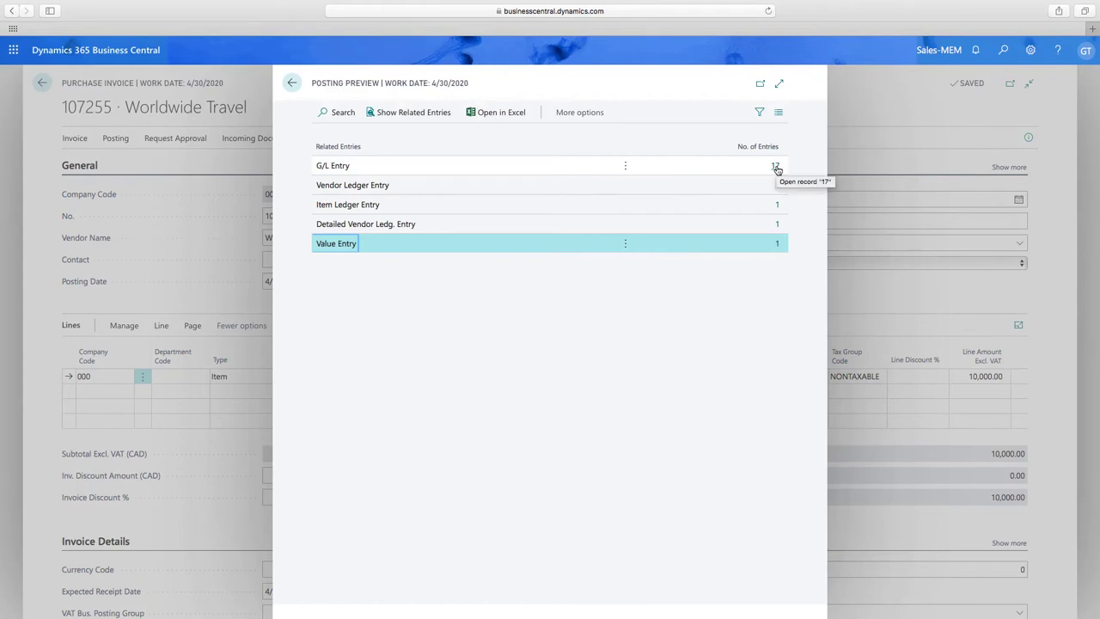
click(776, 167)
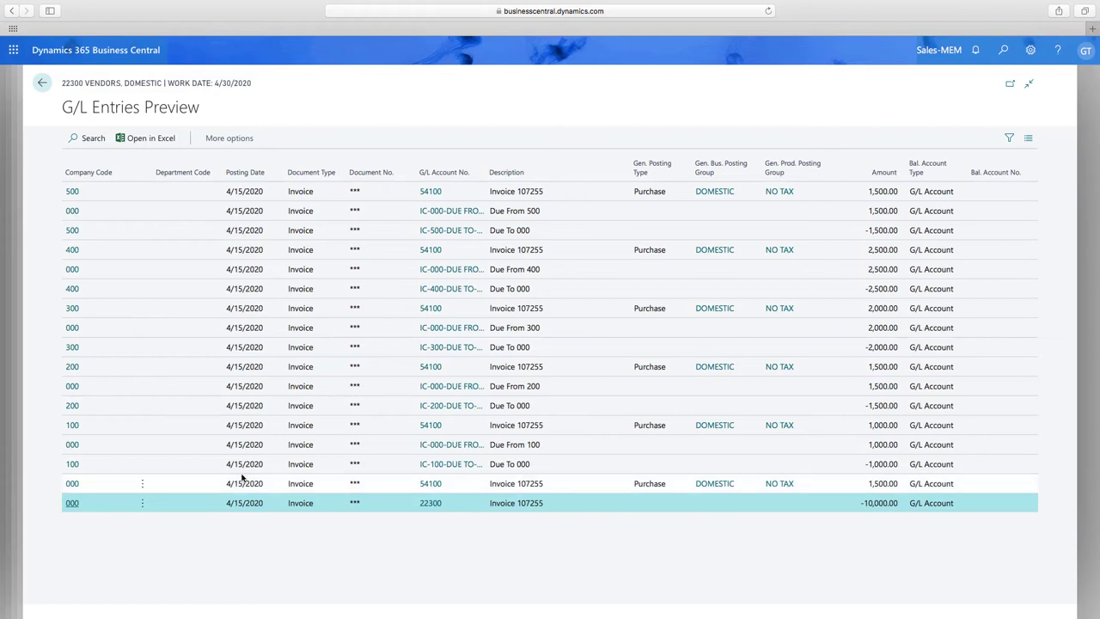
click(42, 82)
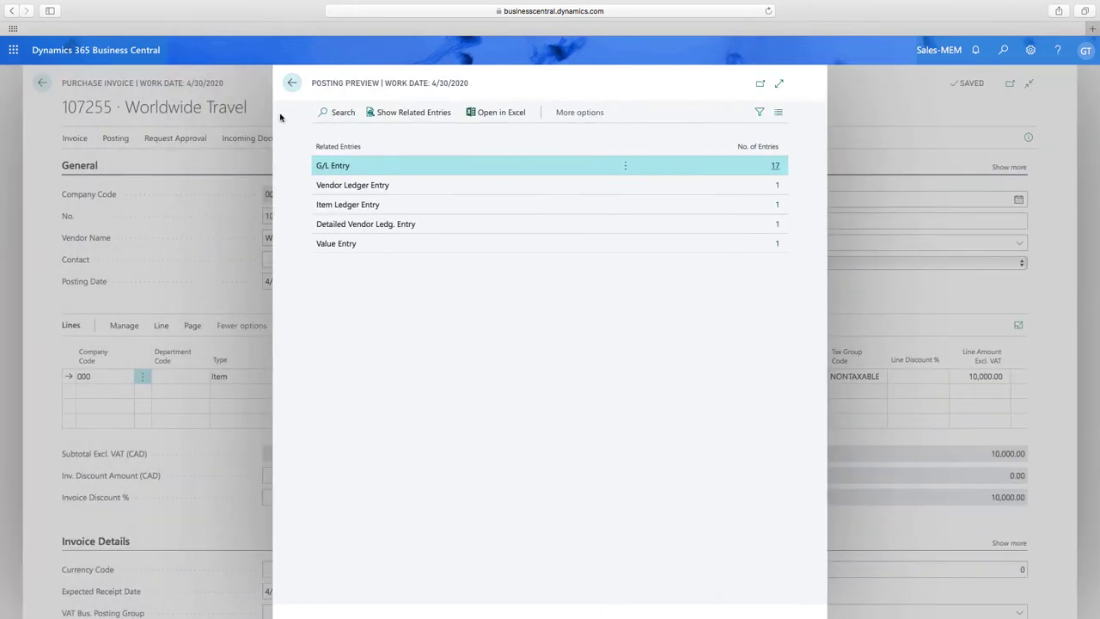
click(292, 82)
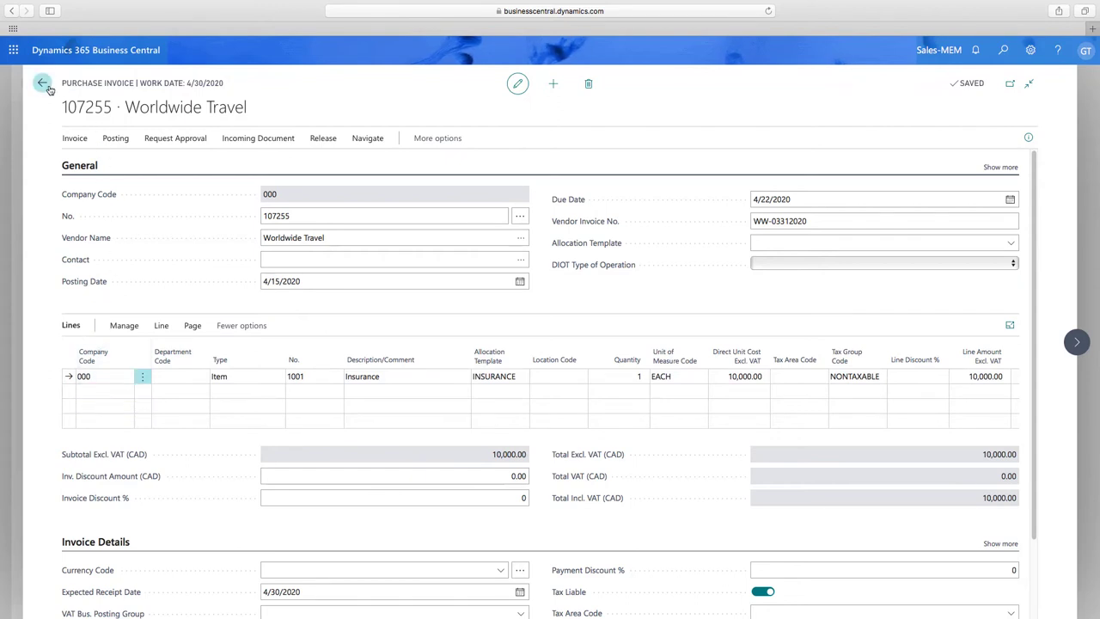
Step: Exit the purchase invoice without posting it and open Payment Journals using the search term "pay jour"
key(Escape)
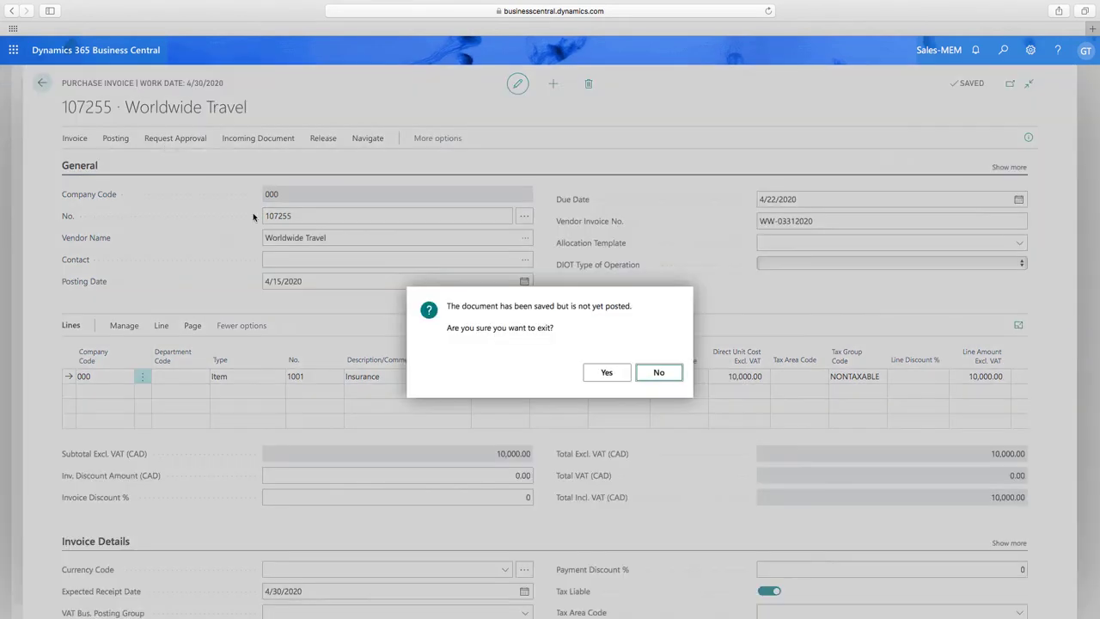
key(Return)
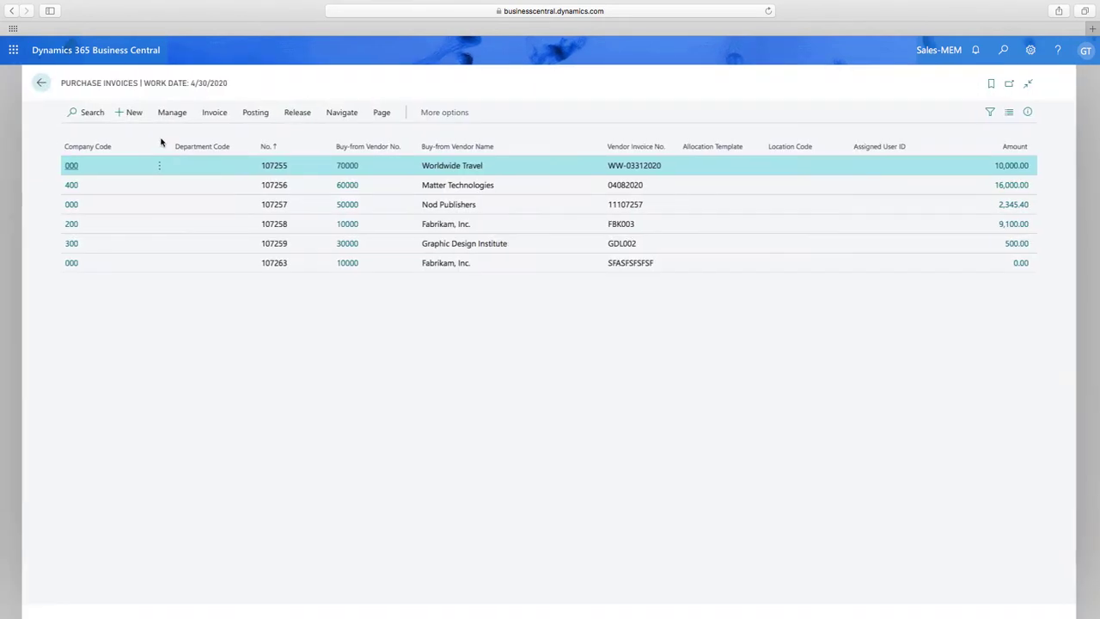
key(Escape)
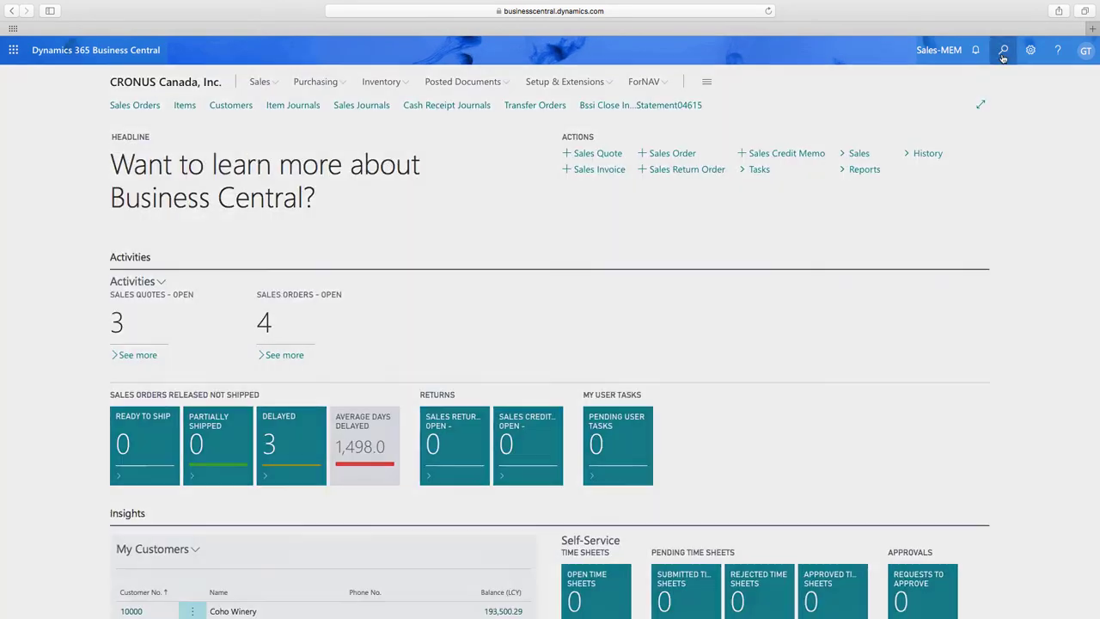
click(1003, 52)
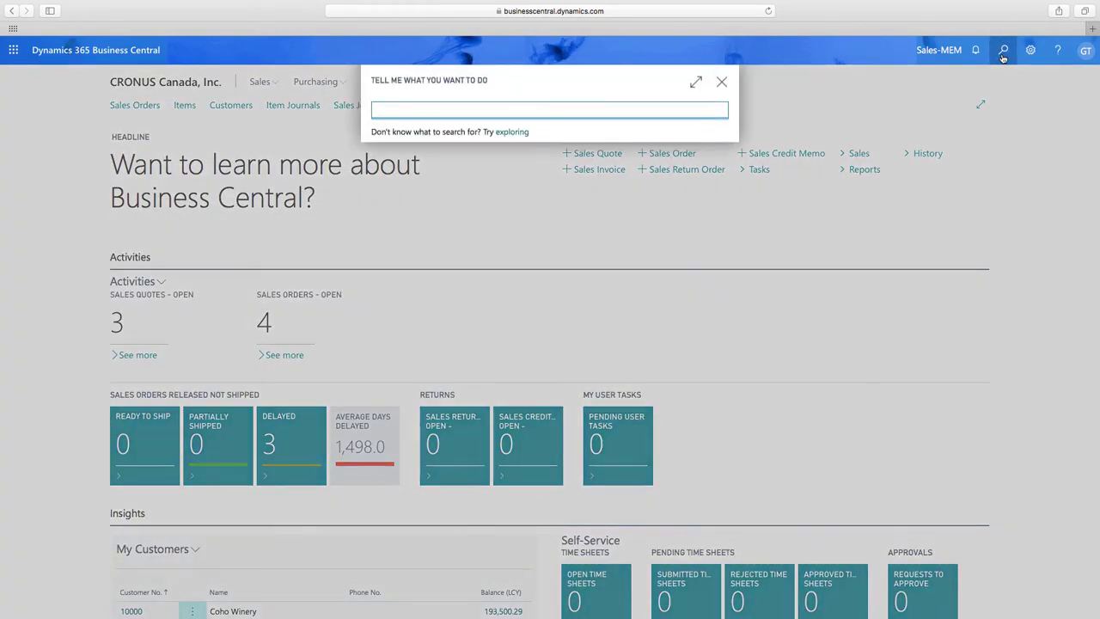
text(pay jour)
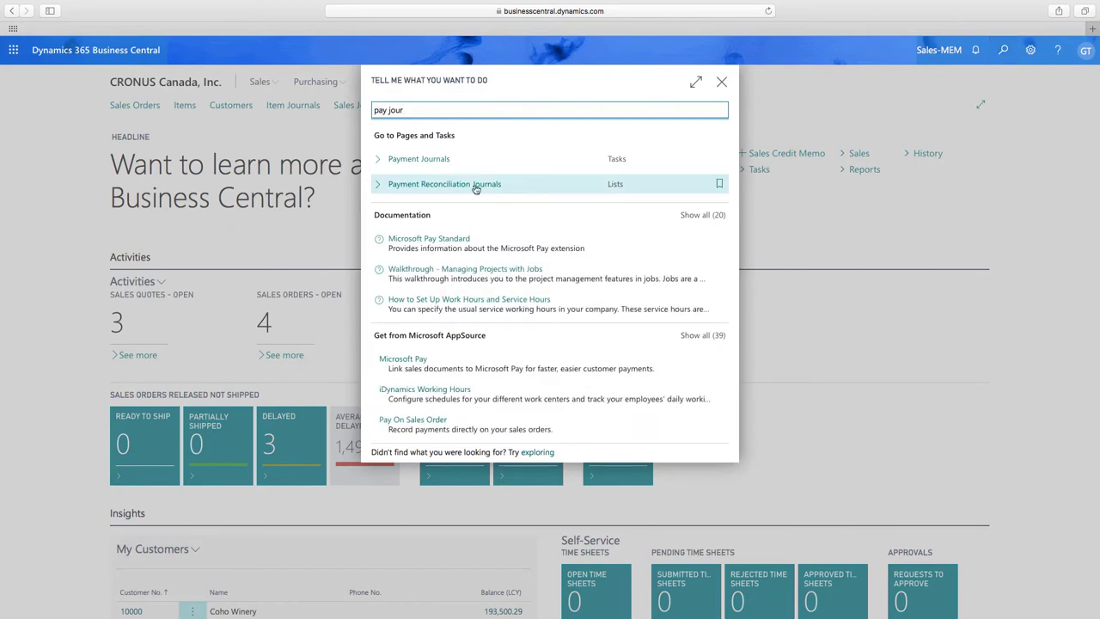
click(432, 162)
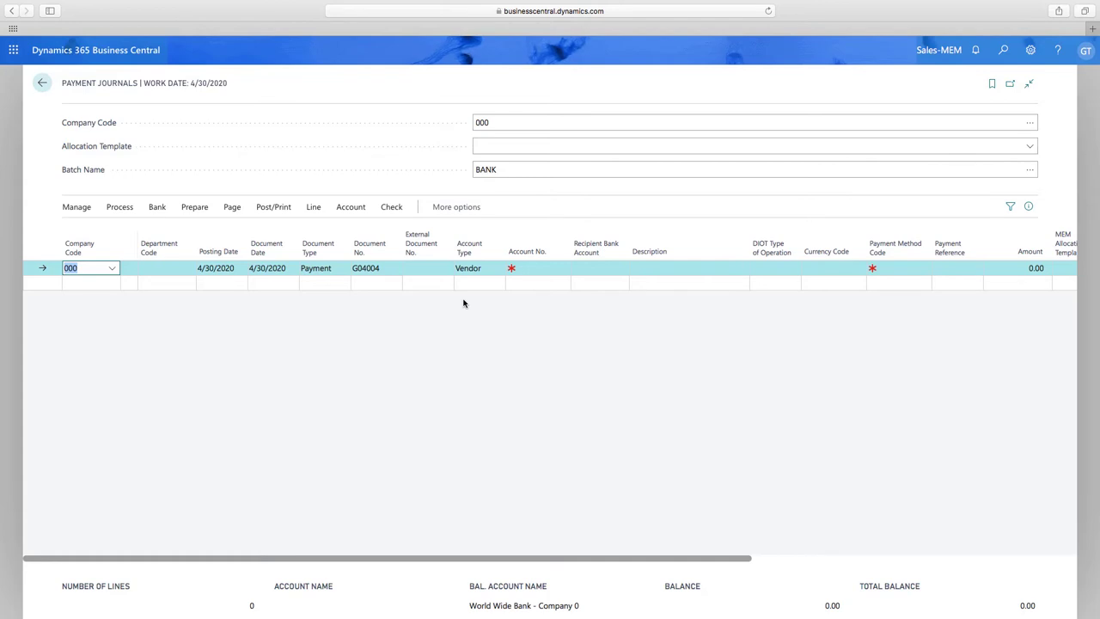
Step: Suggest vendor payments for all companies with an empty vendor payment filter and Decentralized off, and examine the lines' balancing bank accounts
click(204, 210)
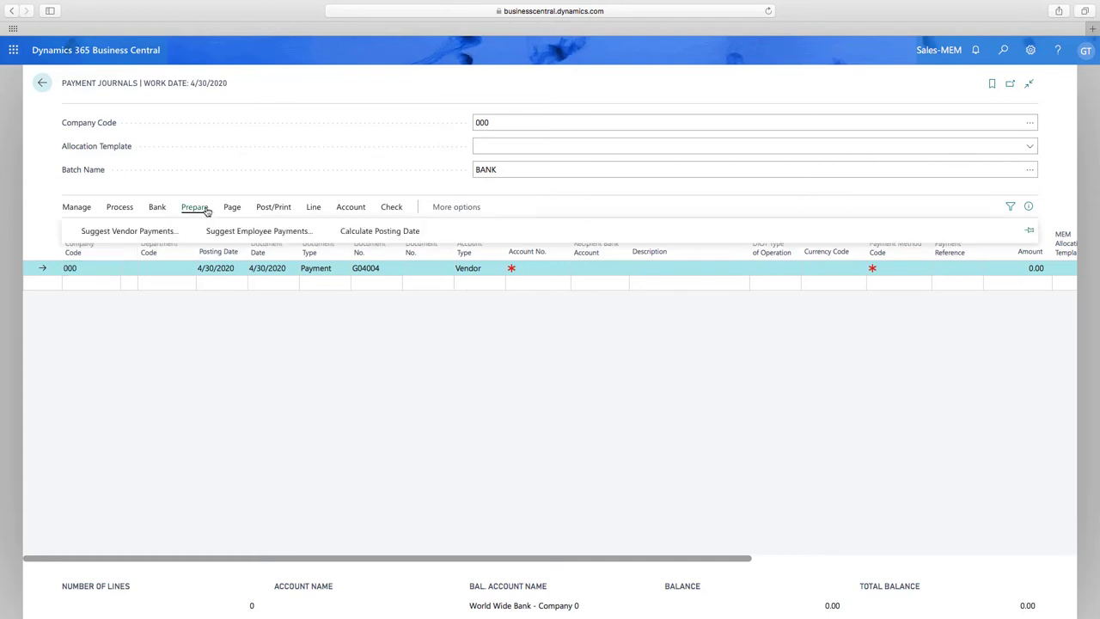
click(125, 232)
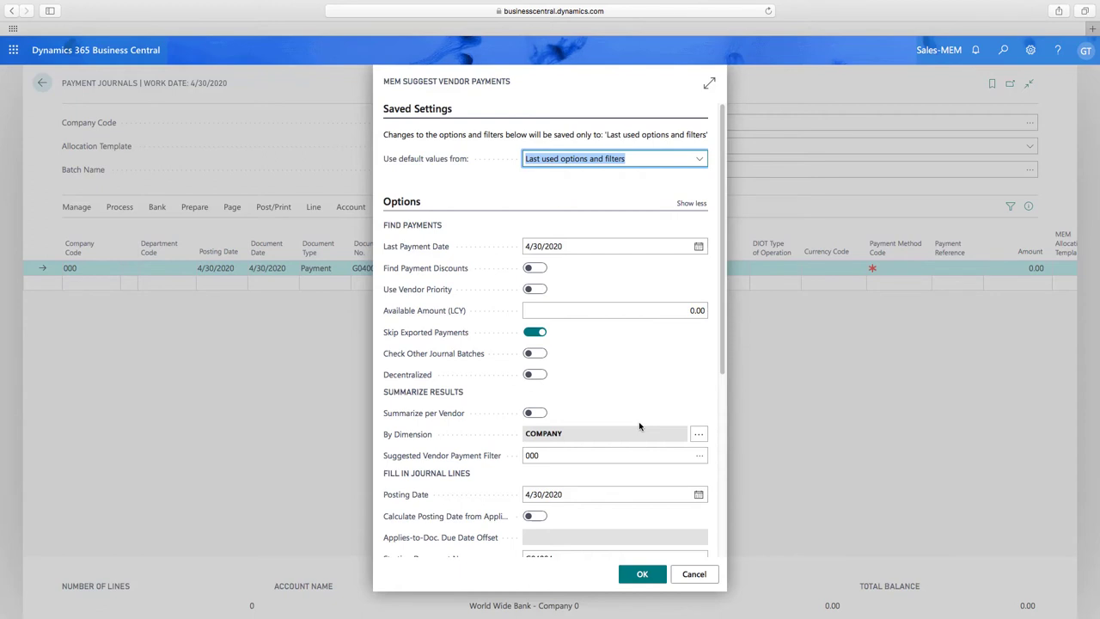
click(628, 448)
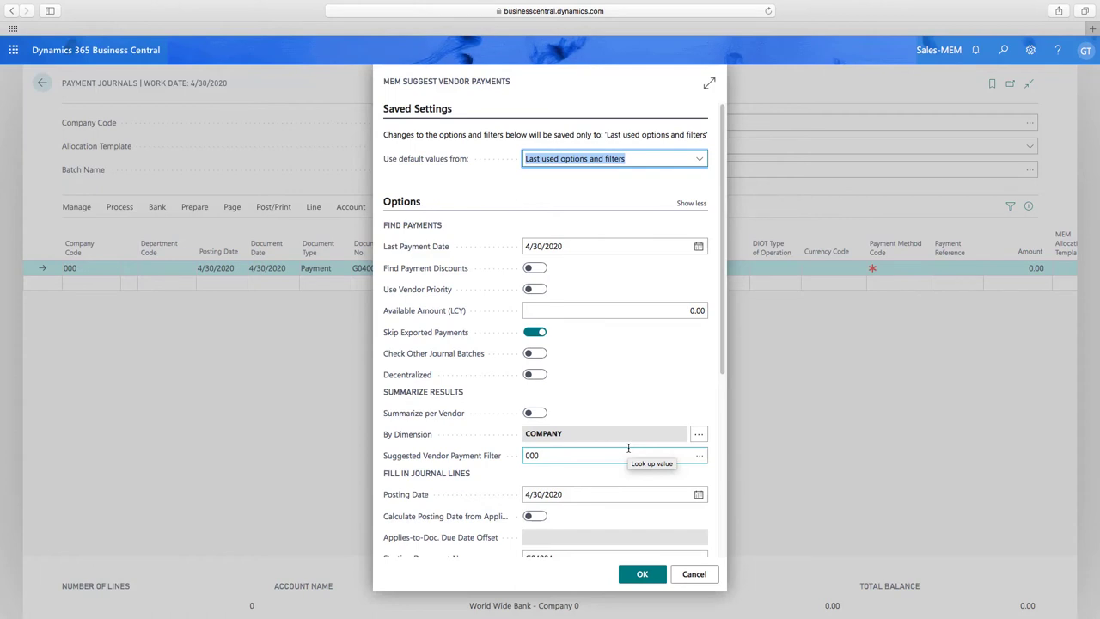
drag(571, 455, 516, 457)
key(BackSpace)
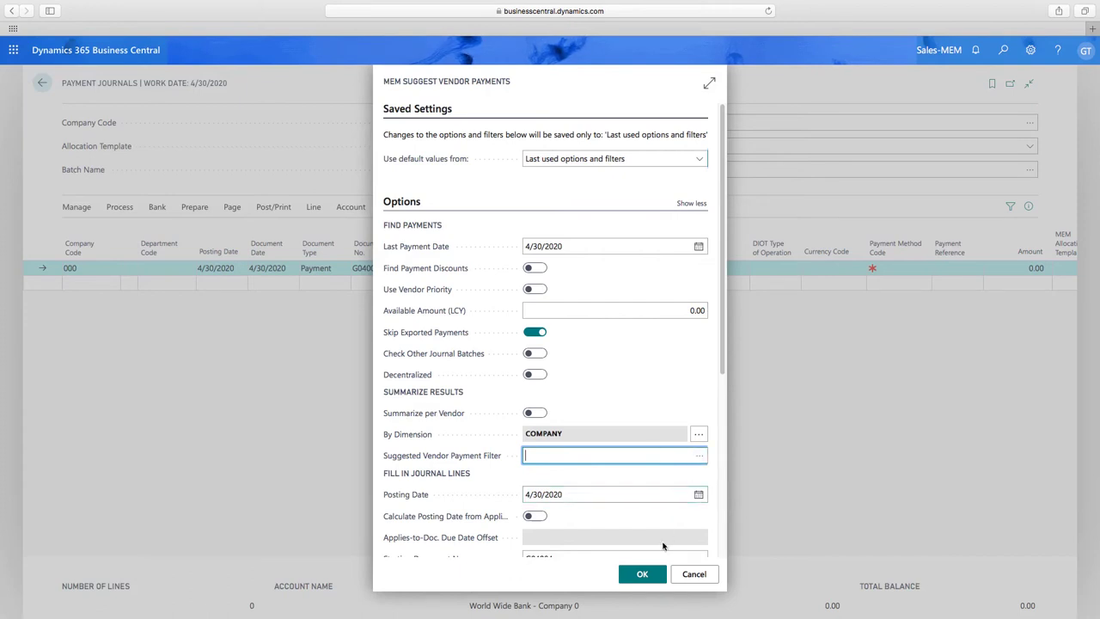
click(644, 574)
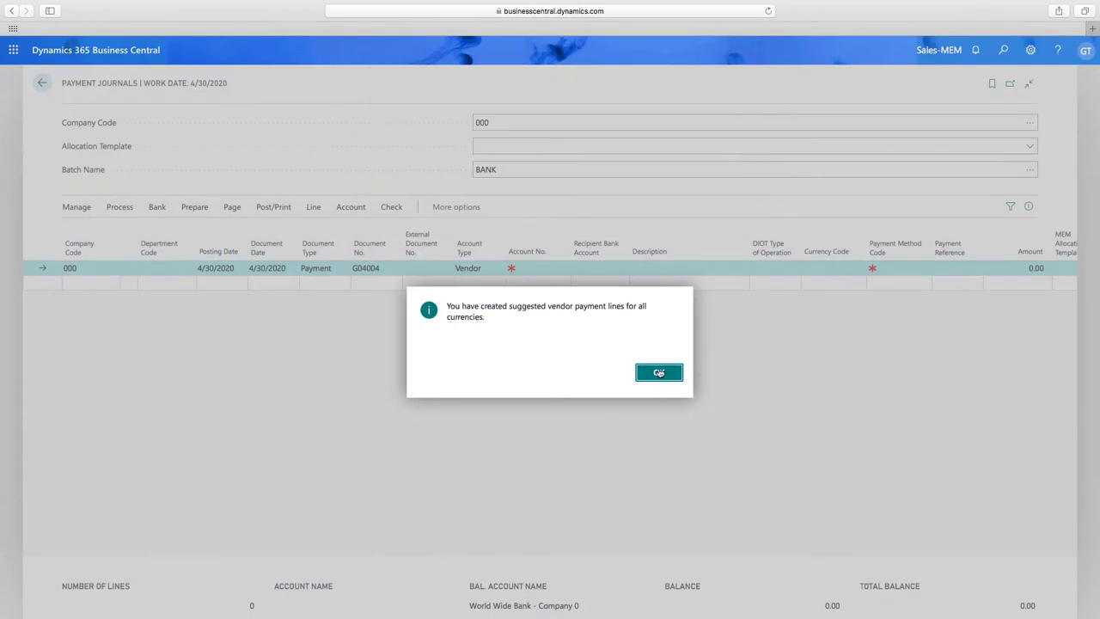
click(658, 372)
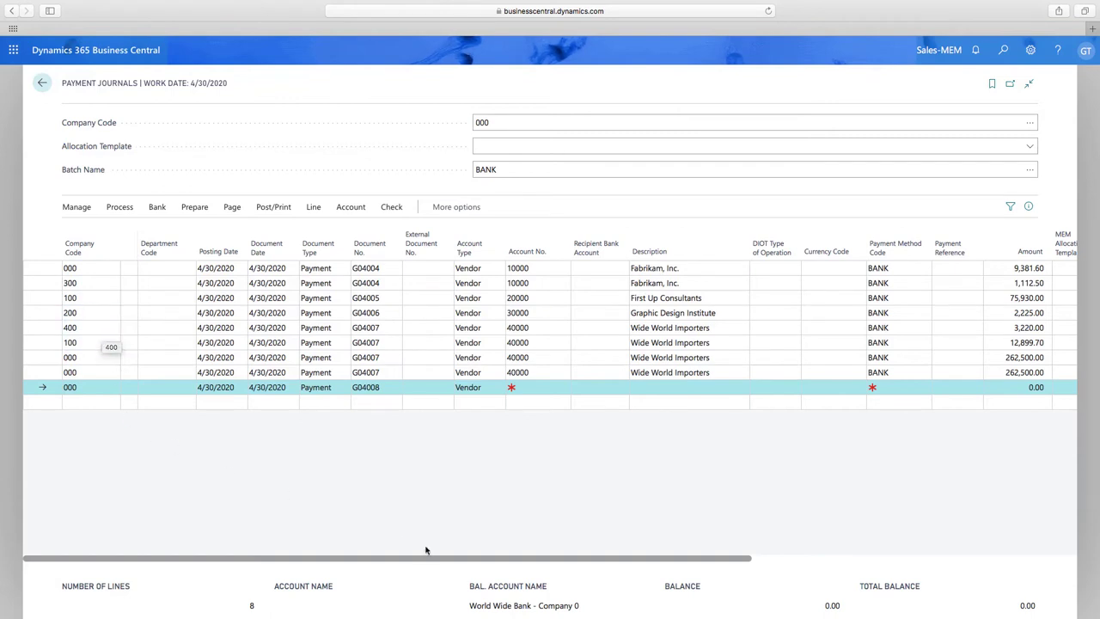
drag(483, 559, 636, 558)
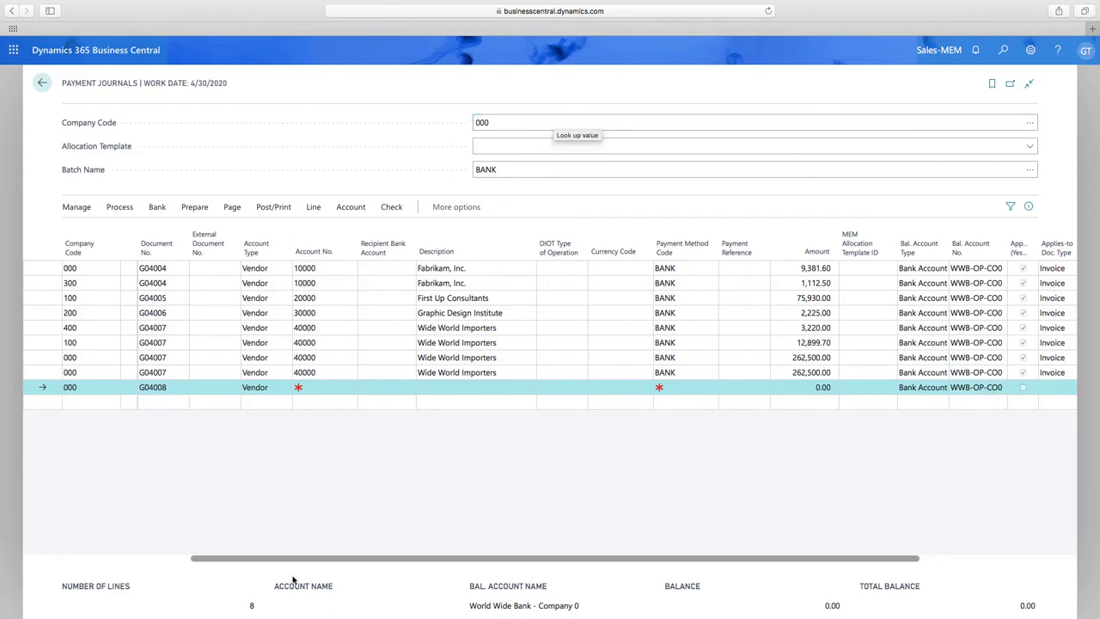
drag(253, 559, 90, 560)
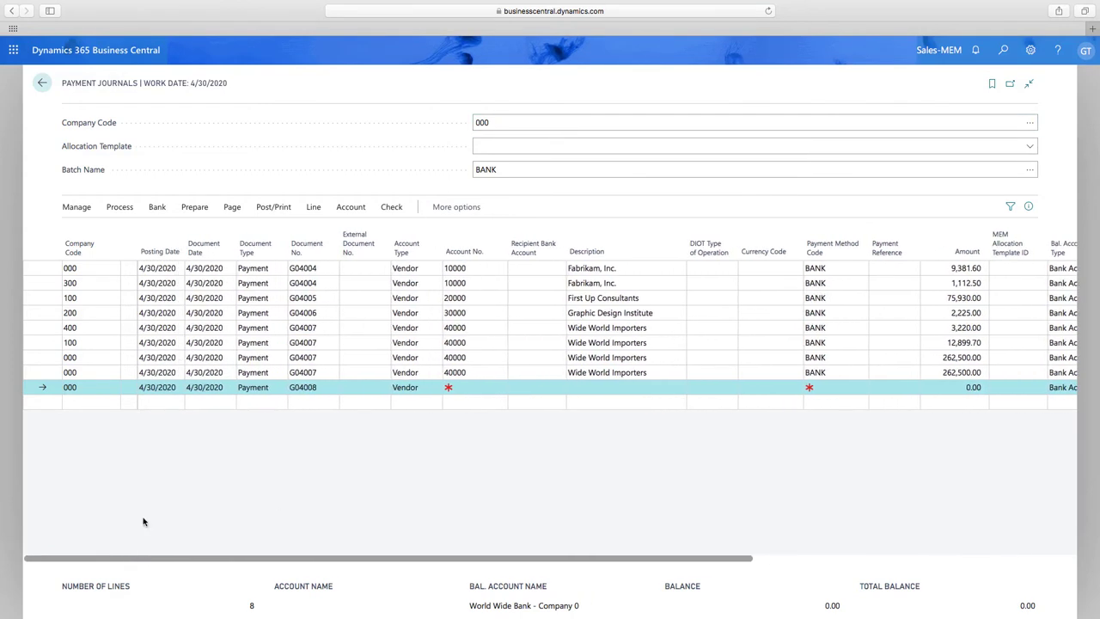
Step: Select all the suggested vendor payment lines in the BANK batch and delete them
click(128, 269)
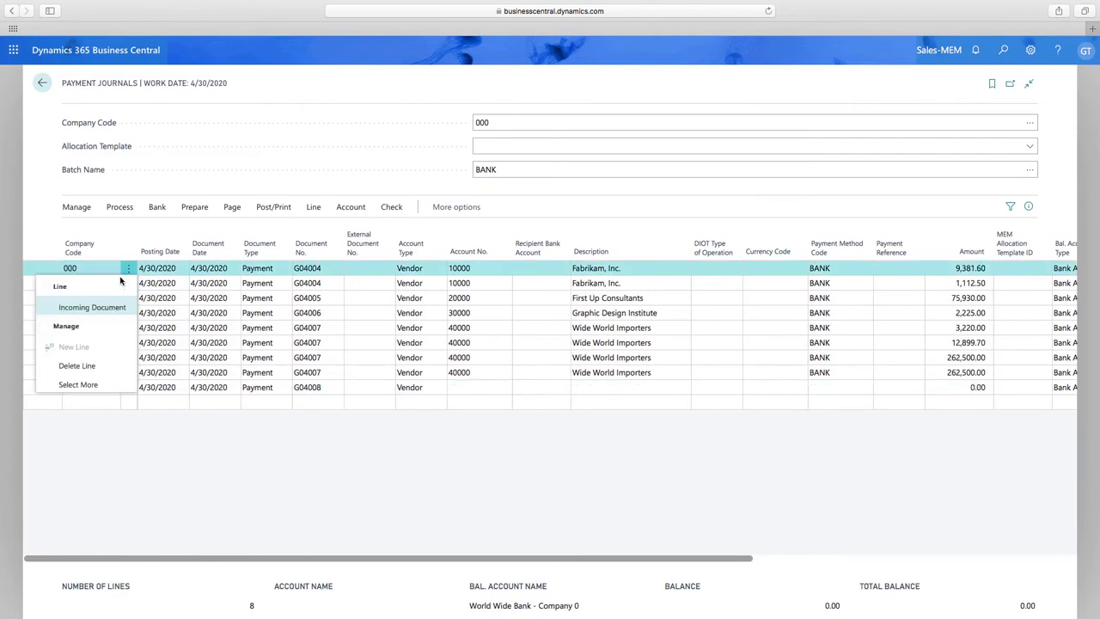
click(75, 384)
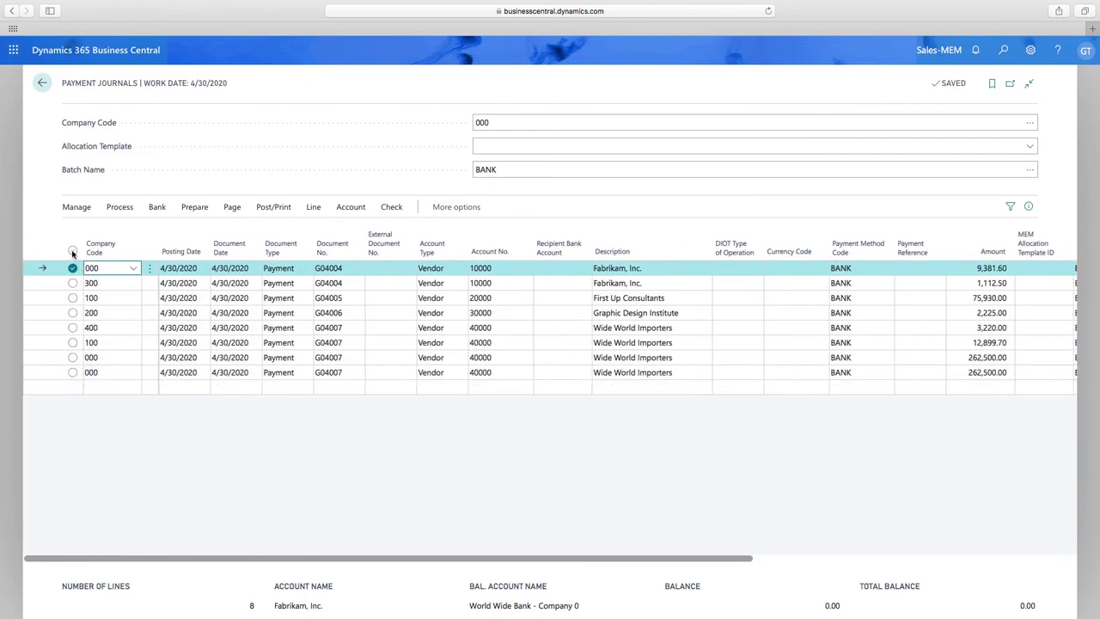
click(72, 250)
click(76, 207)
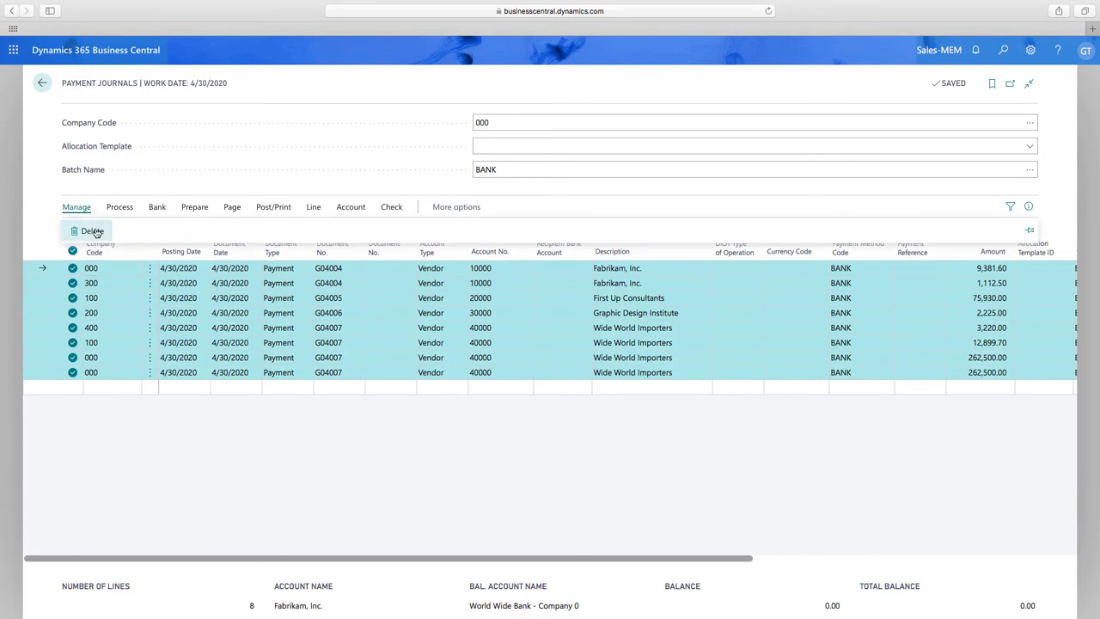
click(86, 228)
click(607, 365)
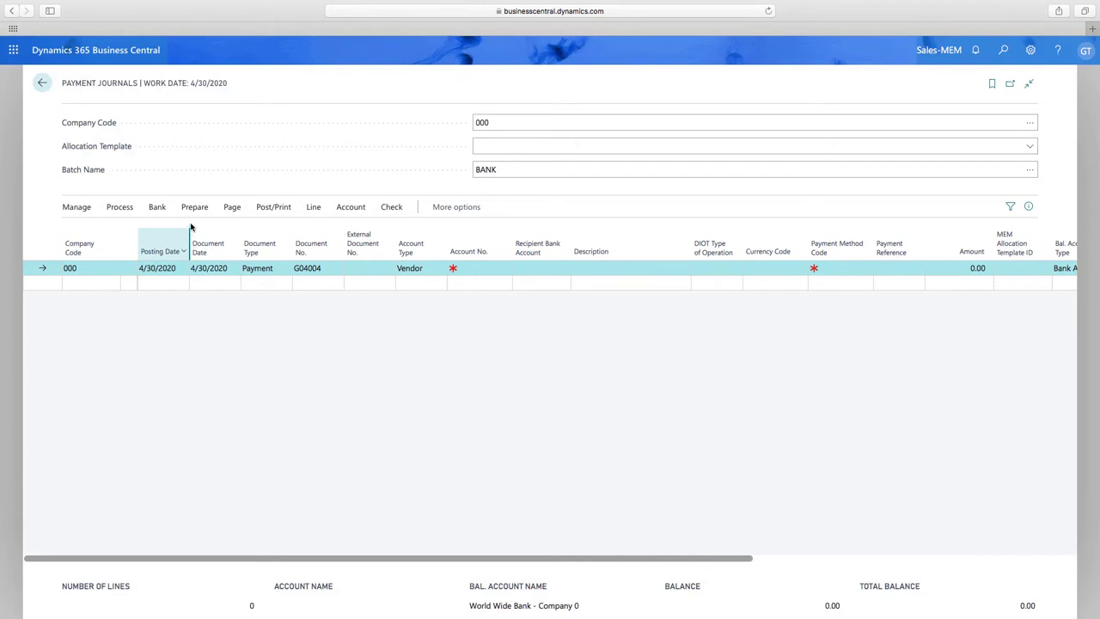
Step: Suggest vendor payments with Decentralized on and an empty vendor payment filter, and examine each line's balancing bank account
click(194, 207)
click(140, 232)
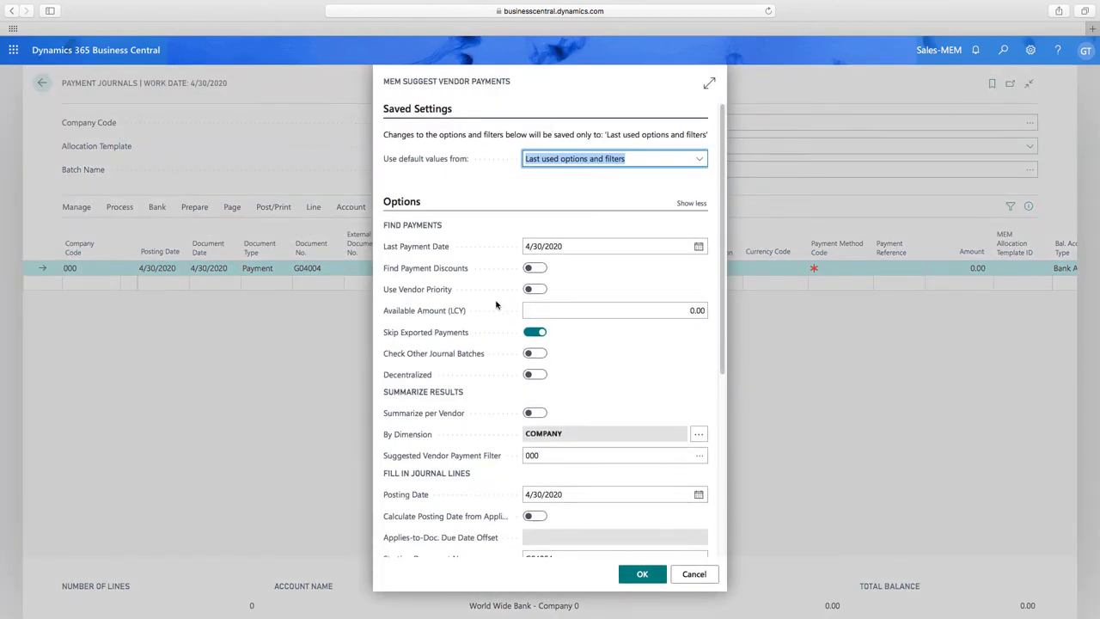
click(537, 376)
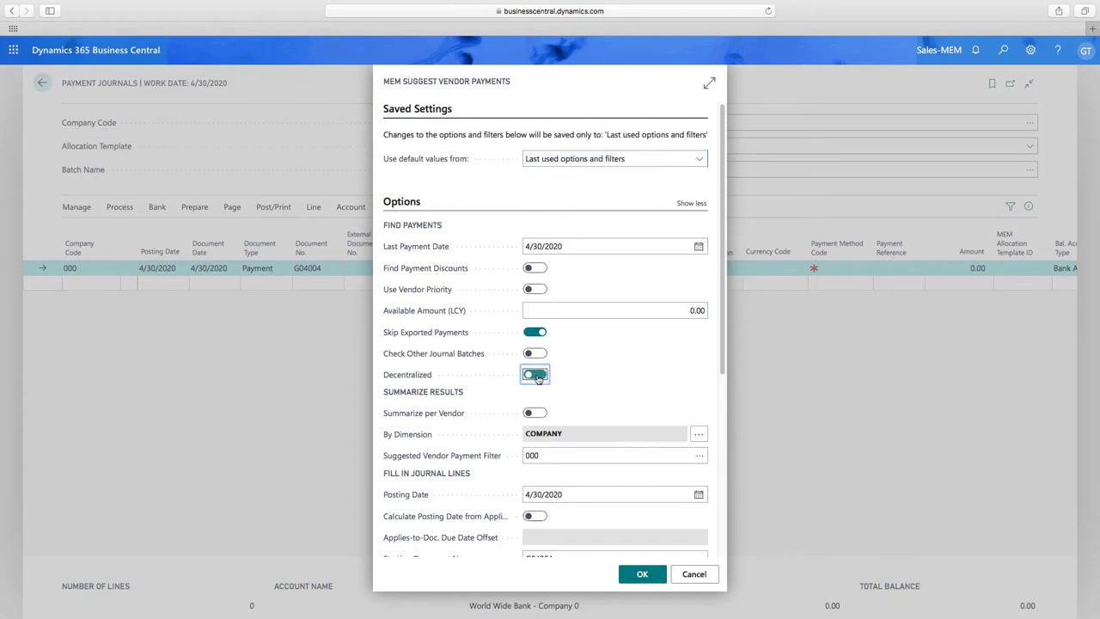
click(560, 455)
key(BackSpace)
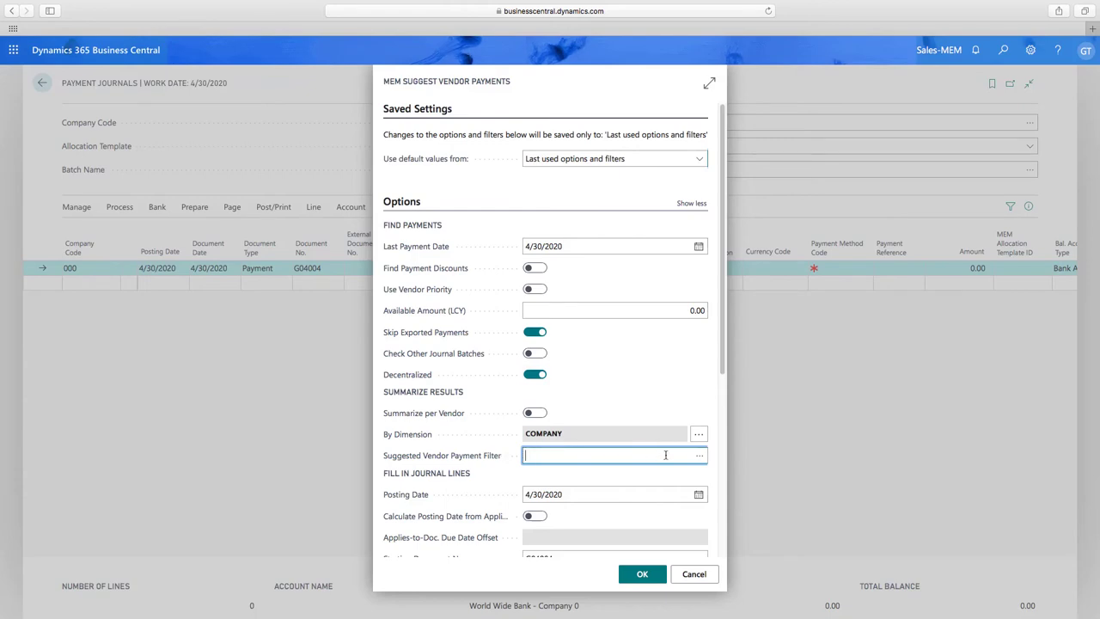
click(649, 576)
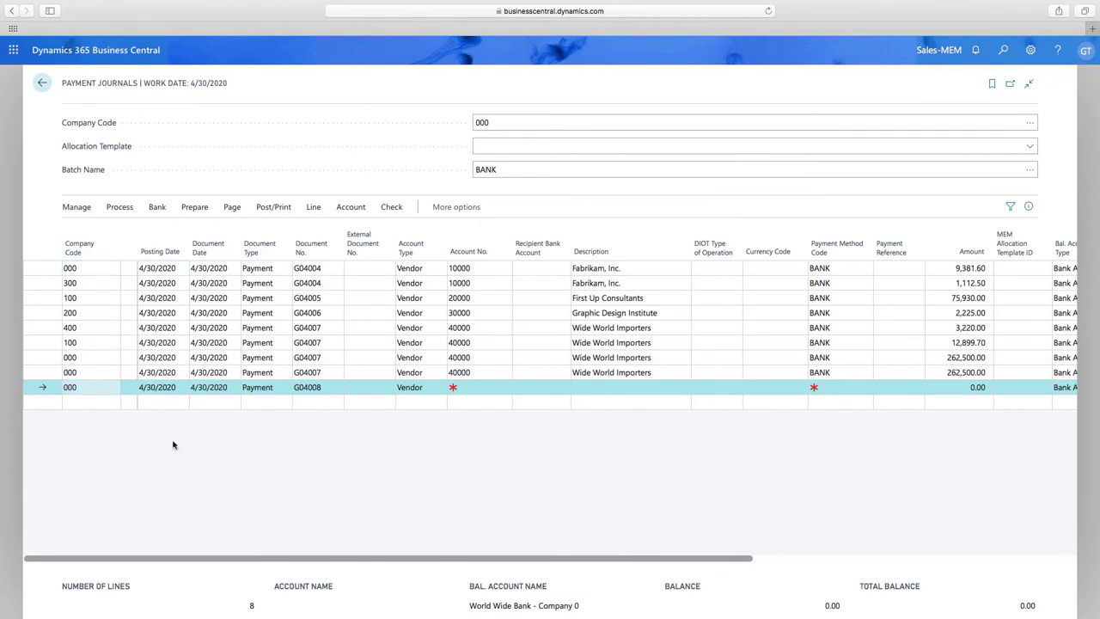
drag(373, 561, 593, 561)
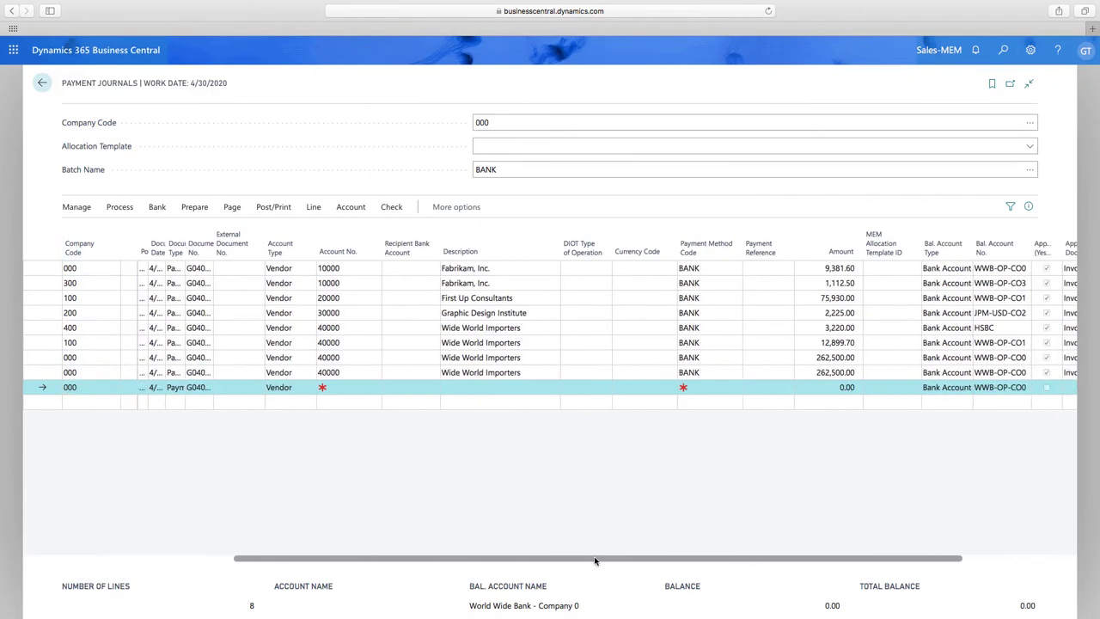
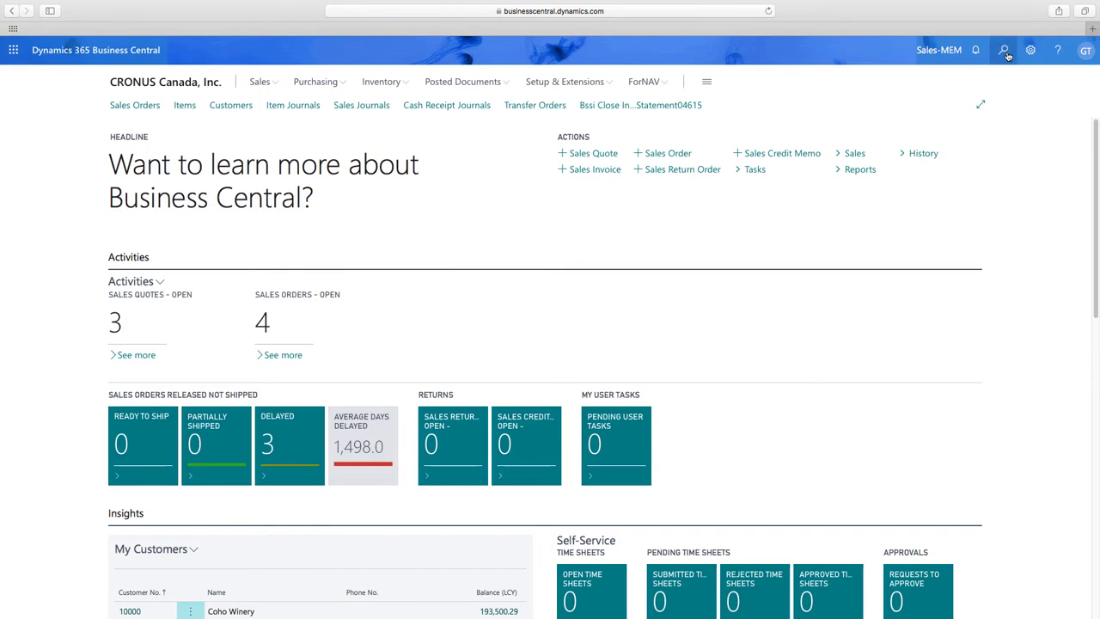
Step: Open Item Reclassification Journals using the search term "item reclas" and review the M-Hardware line's locations, quantity and company codes
click(1005, 51)
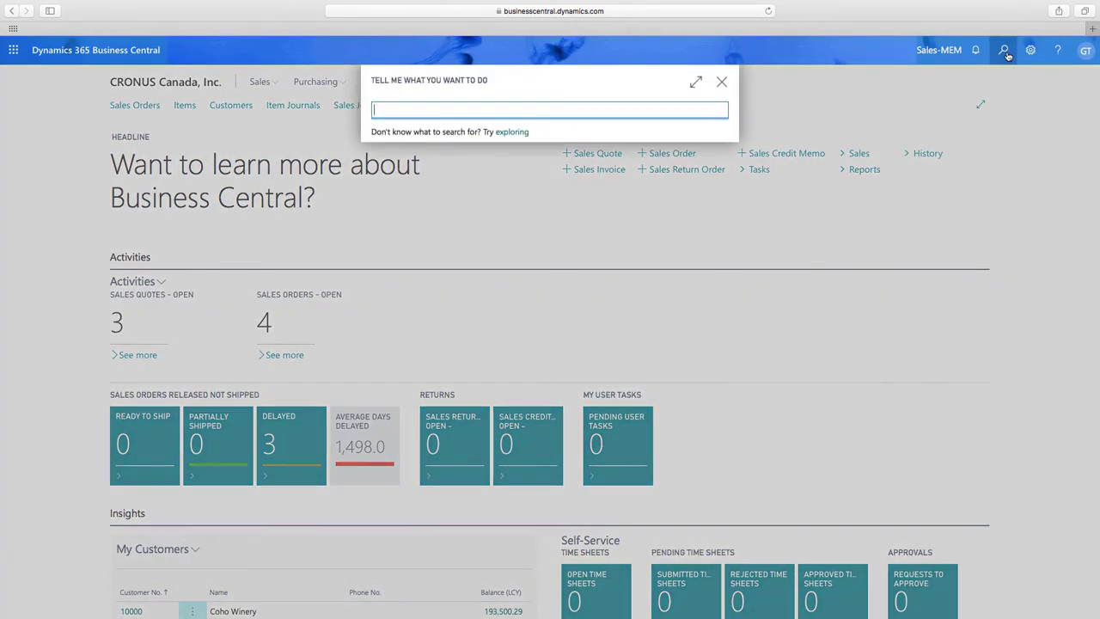
text(item recla)
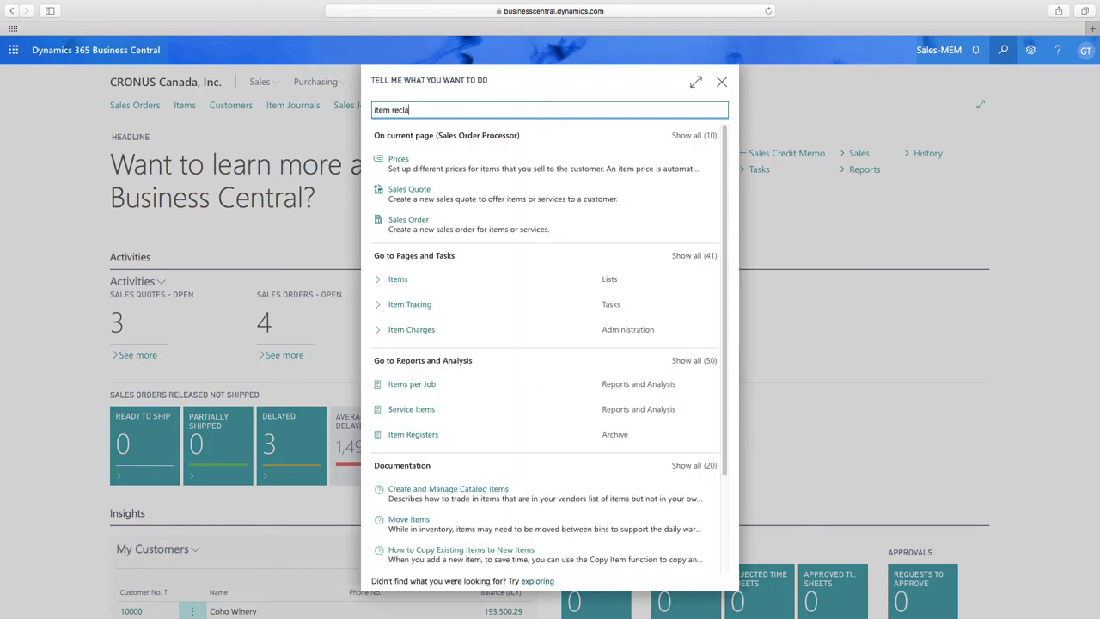
text(s)
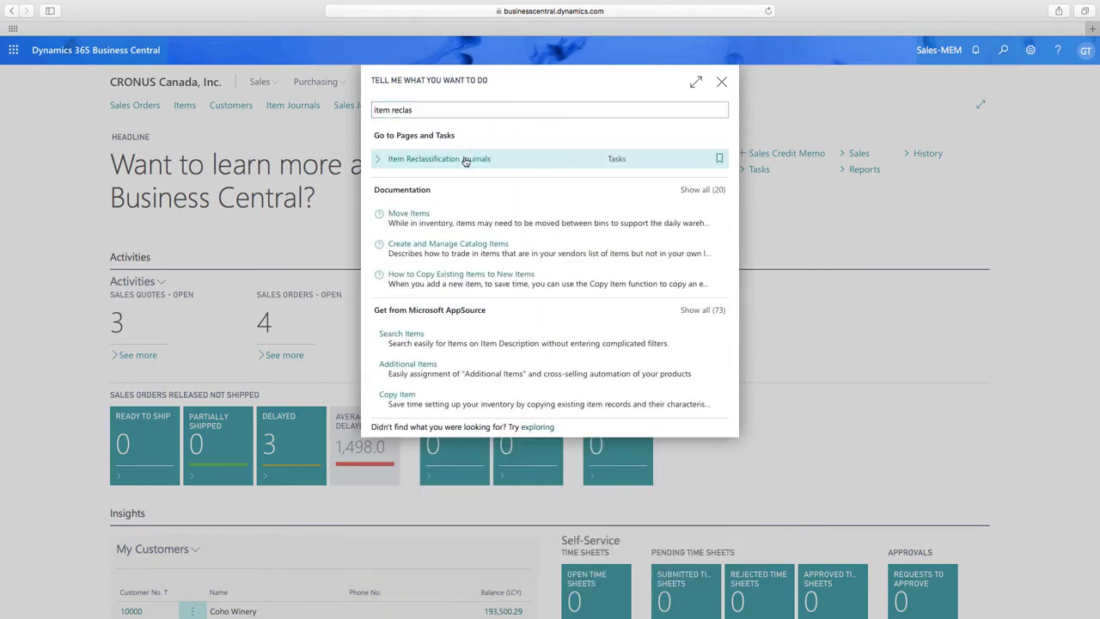
click(464, 161)
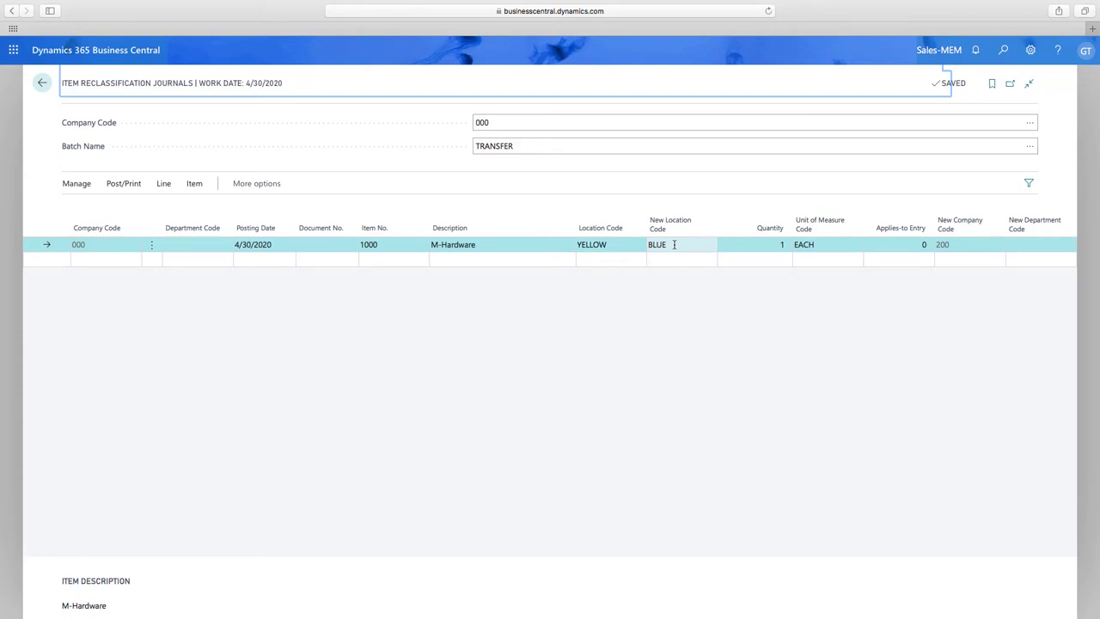
key(Tab)
key(Tab)
key(Tab)
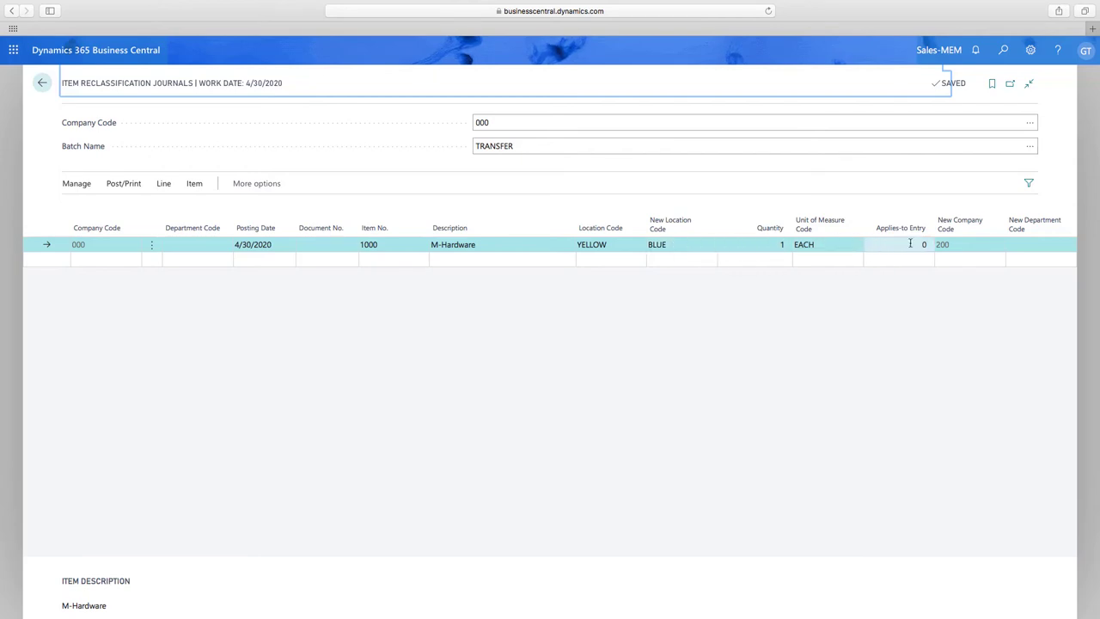
key(Tab)
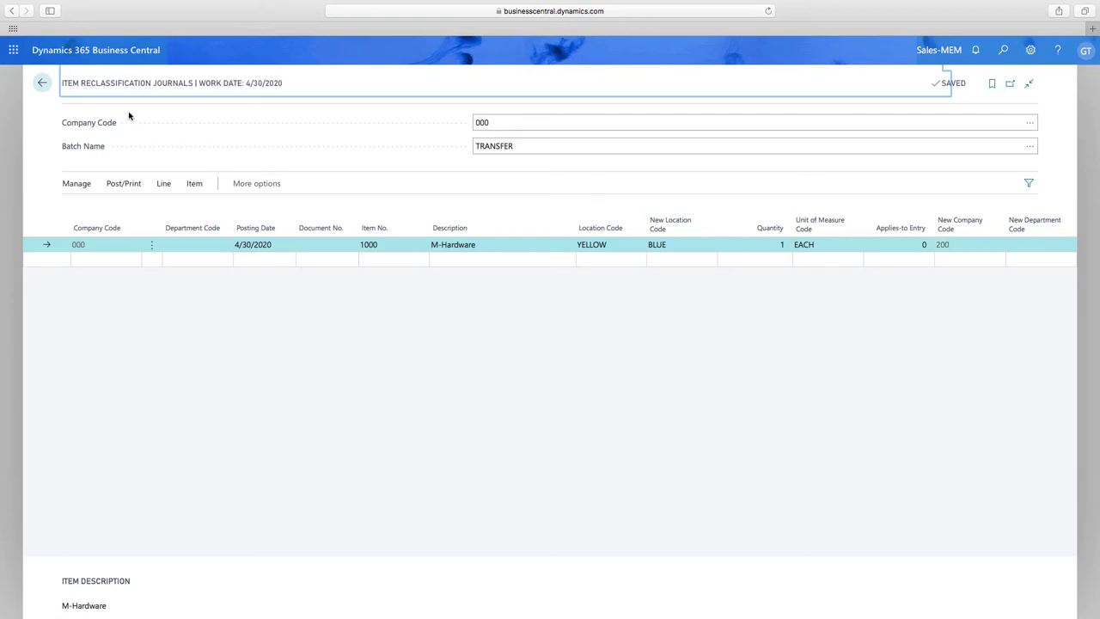
Step: Leave the reclassification journal and open Physical Inventory Journals using the search term "phy inv"
click(42, 85)
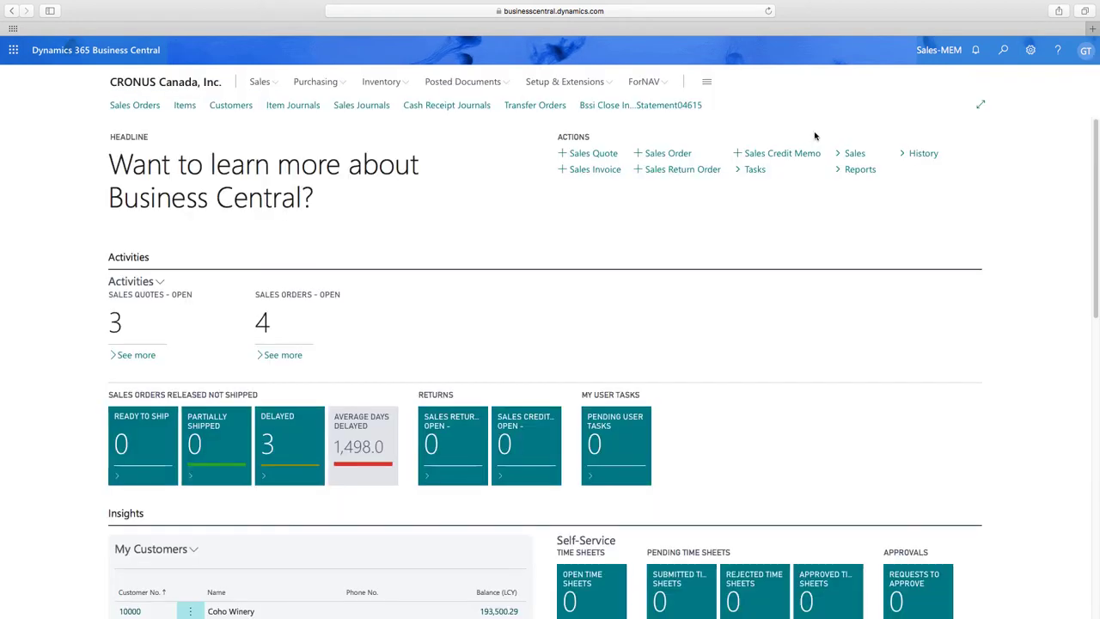
click(1002, 51)
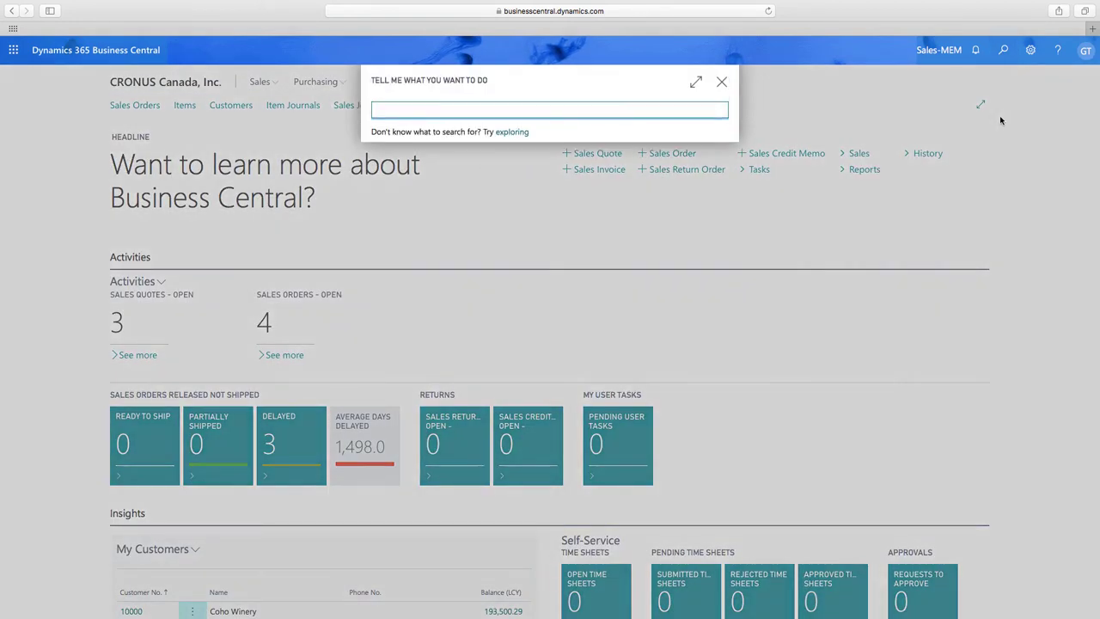
text(phy inv)
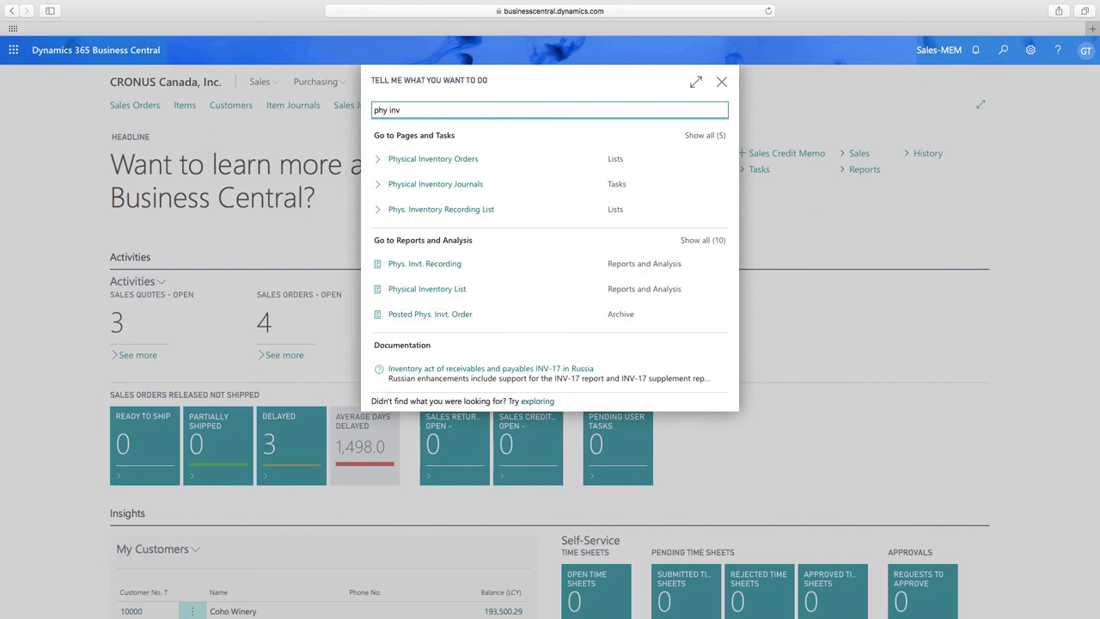
click(441, 184)
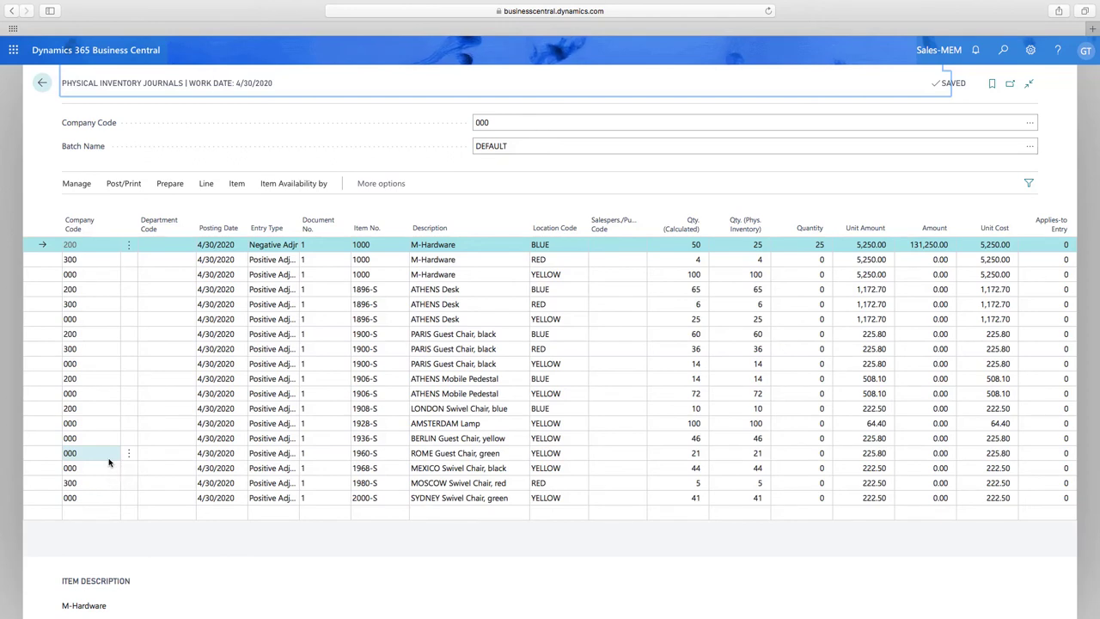
Step: Try to calculate inventory for posting date 4/30/2020 with no document number or item and location filters, and leave the journal
click(169, 185)
click(119, 207)
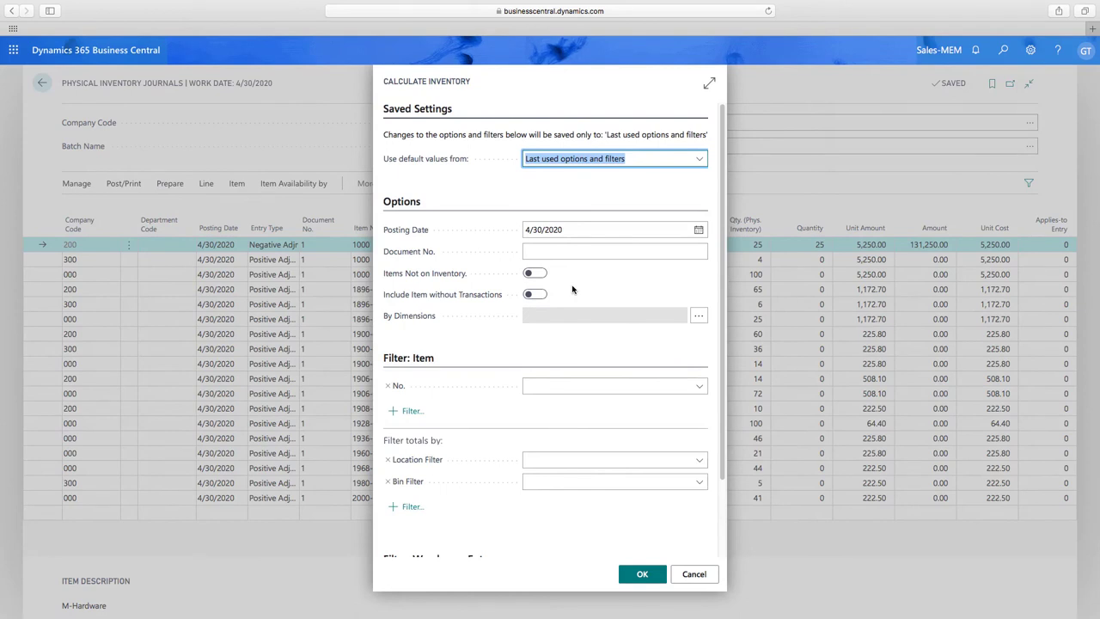
drag(723, 417, 733, 475)
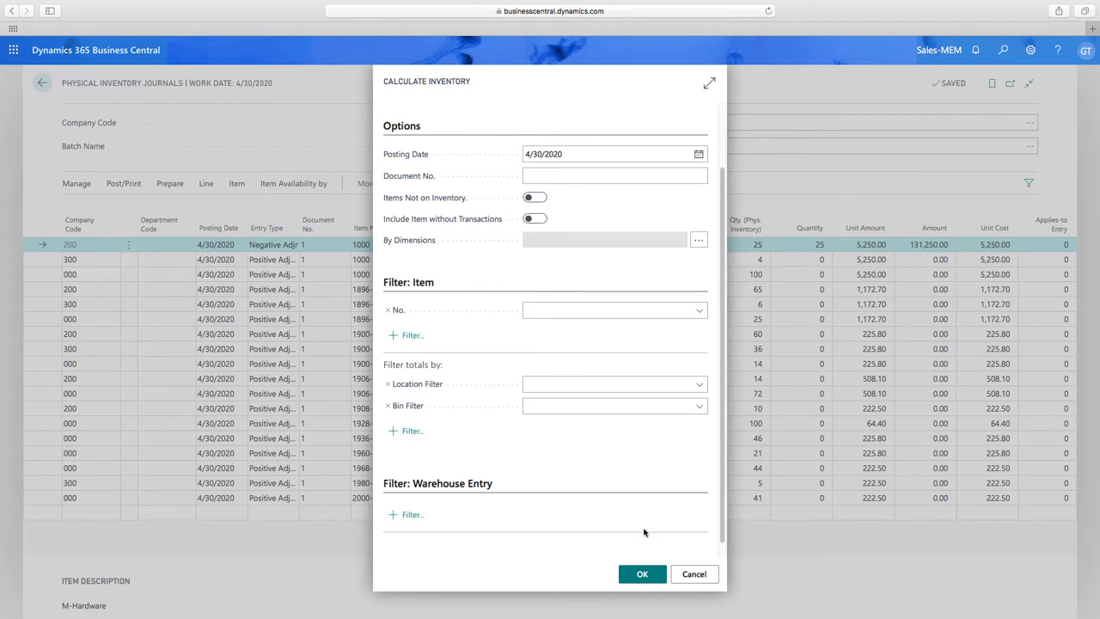
click(637, 574)
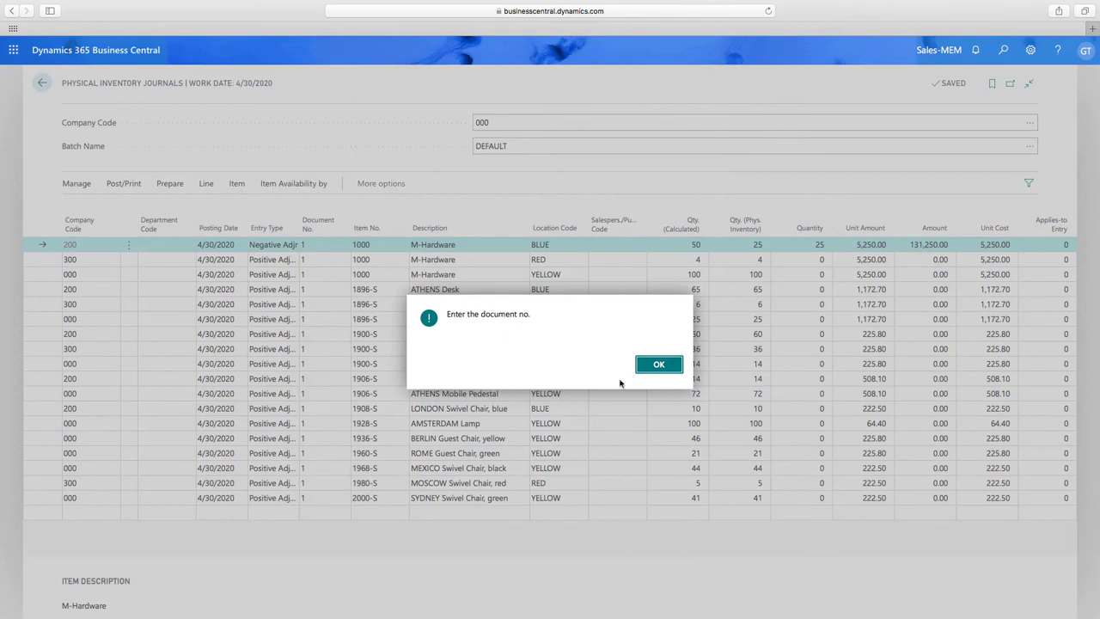
click(658, 364)
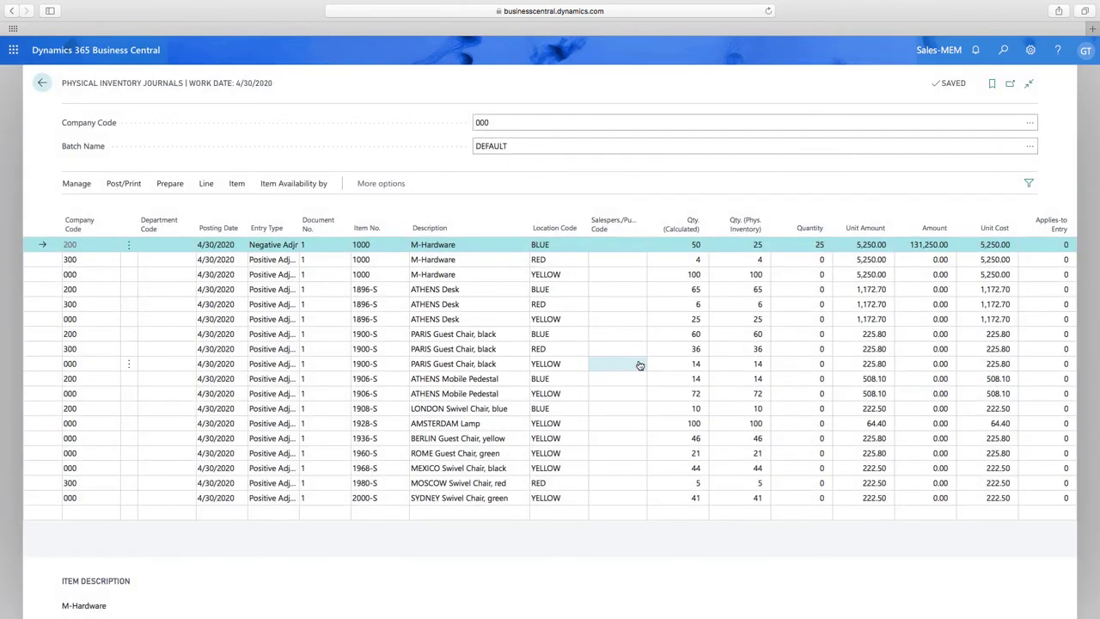
click(42, 84)
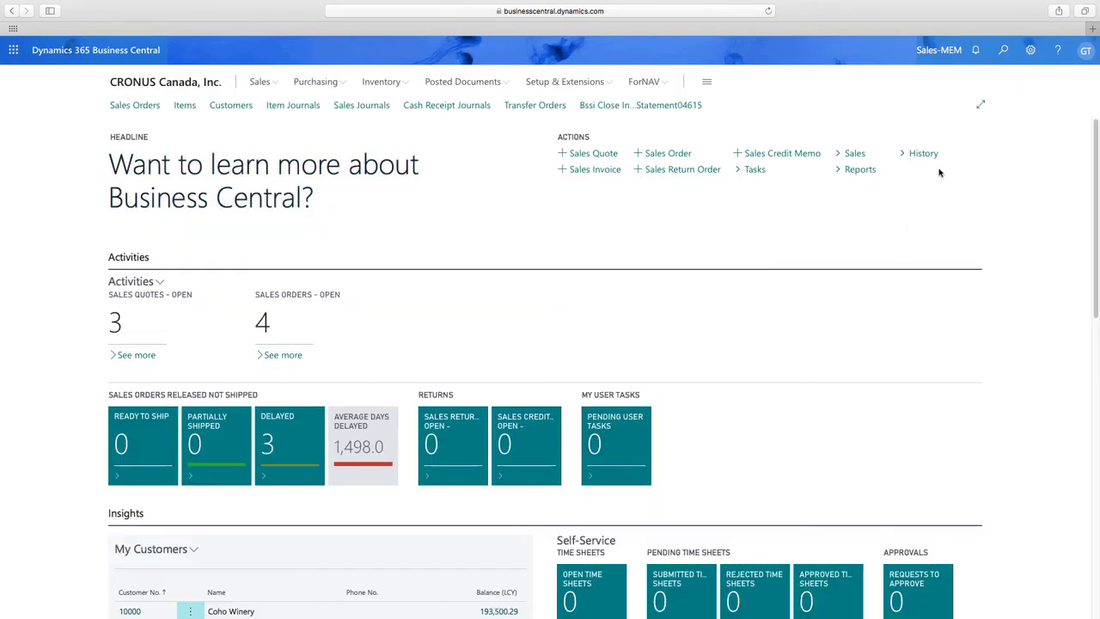
Step: Search for "mem", browse the full list of matching reports, and open MEM Trial Balance, Spread Global Dimension
click(1003, 51)
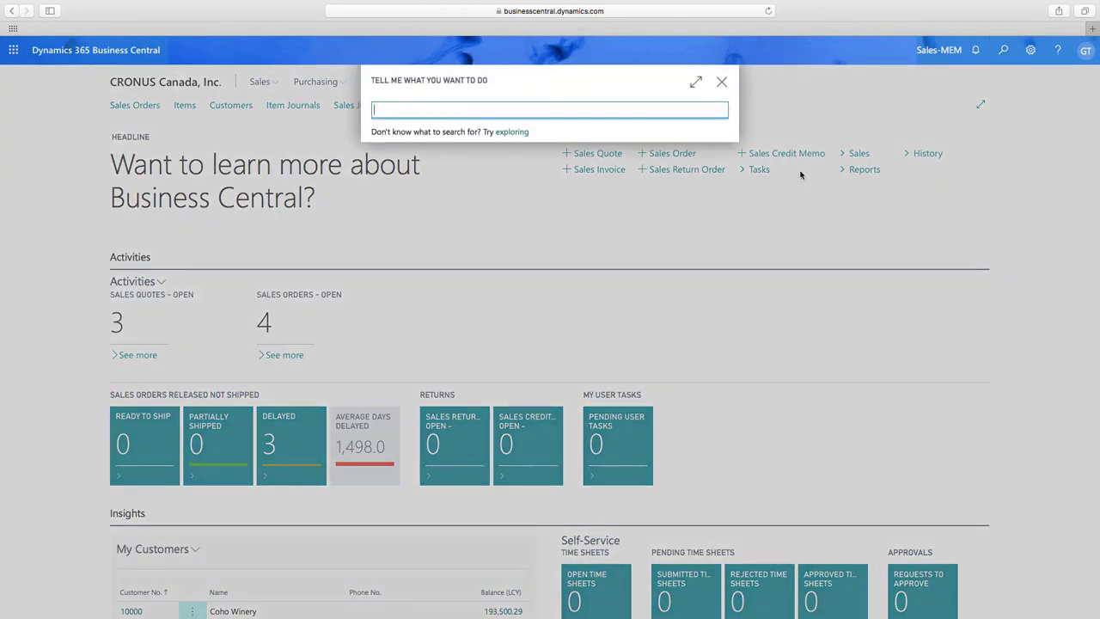
text(mem)
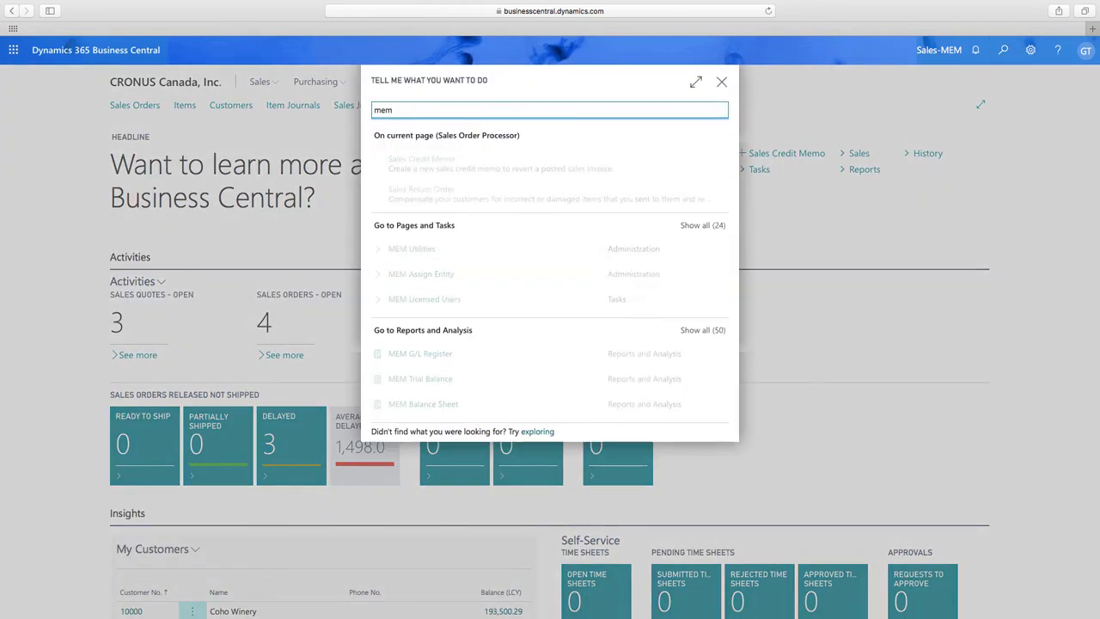
click(702, 330)
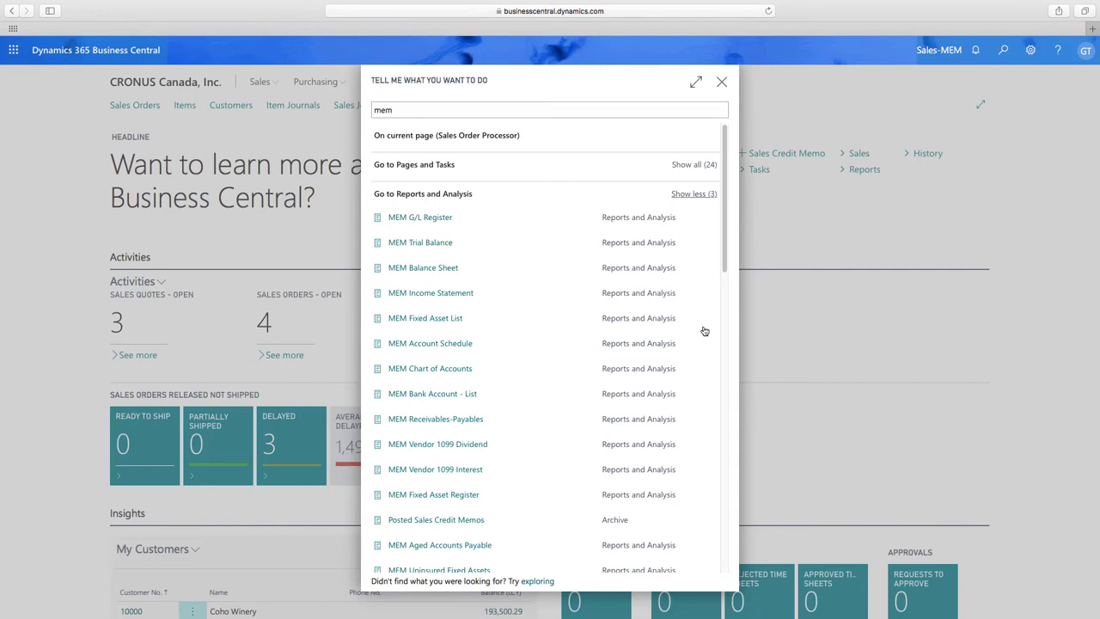
mouse_move(703, 330)
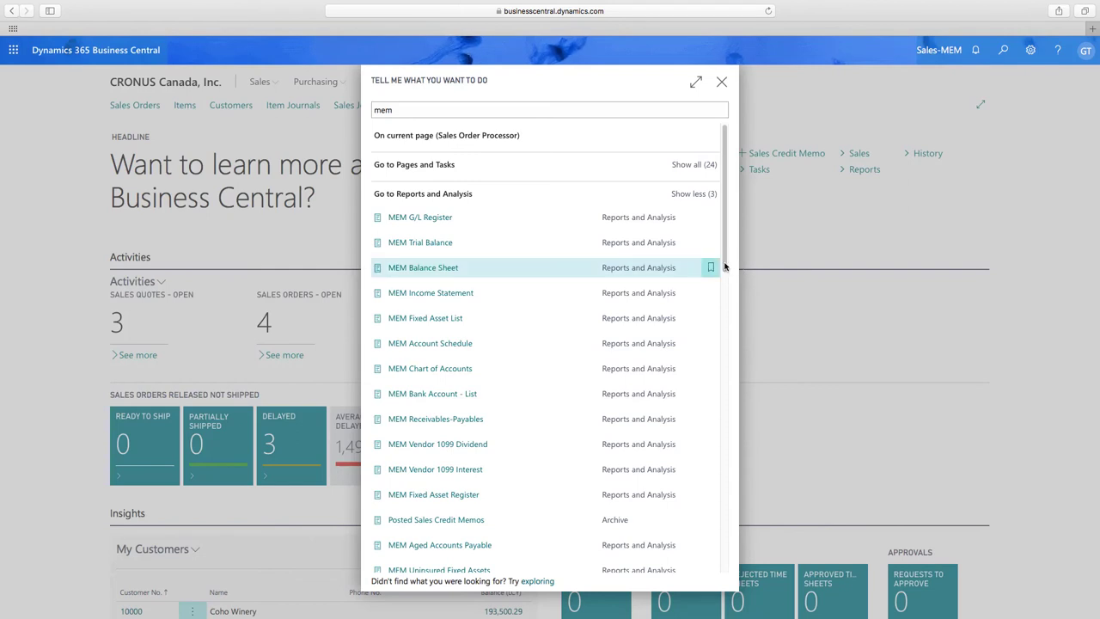
scroll(726, 316, down, 2)
scroll(726, 315, down, 9)
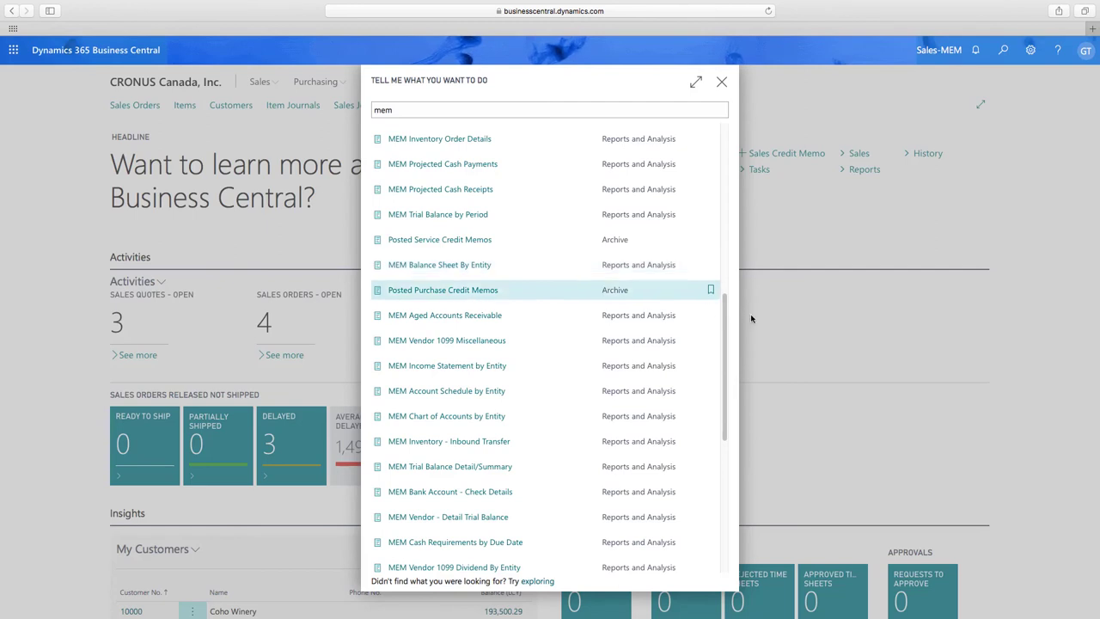
drag(724, 333, 712, 484)
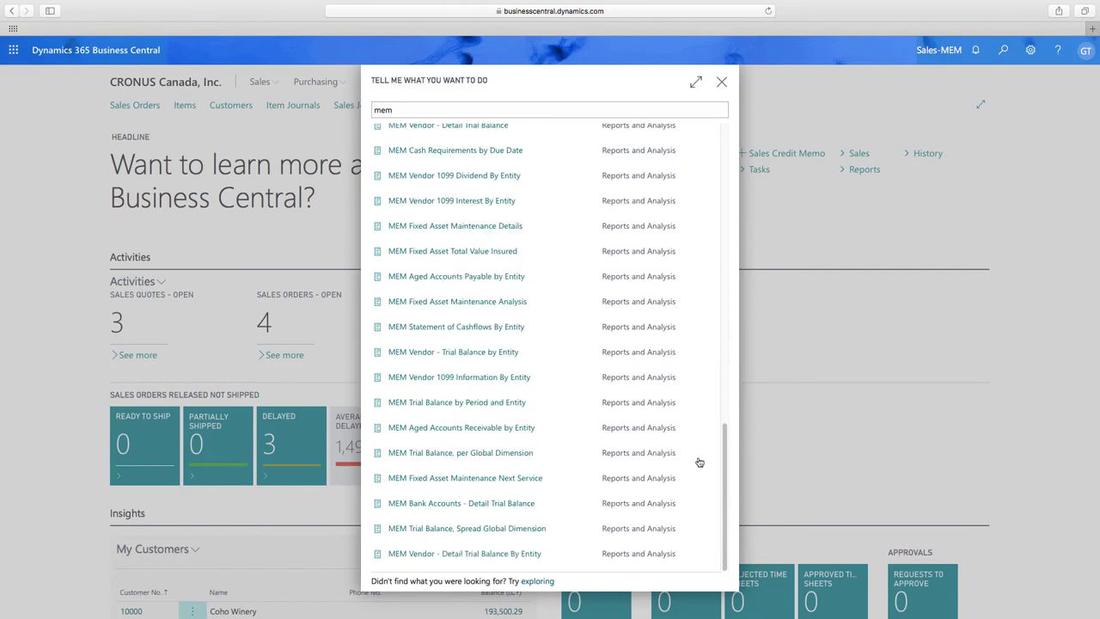
click(518, 529)
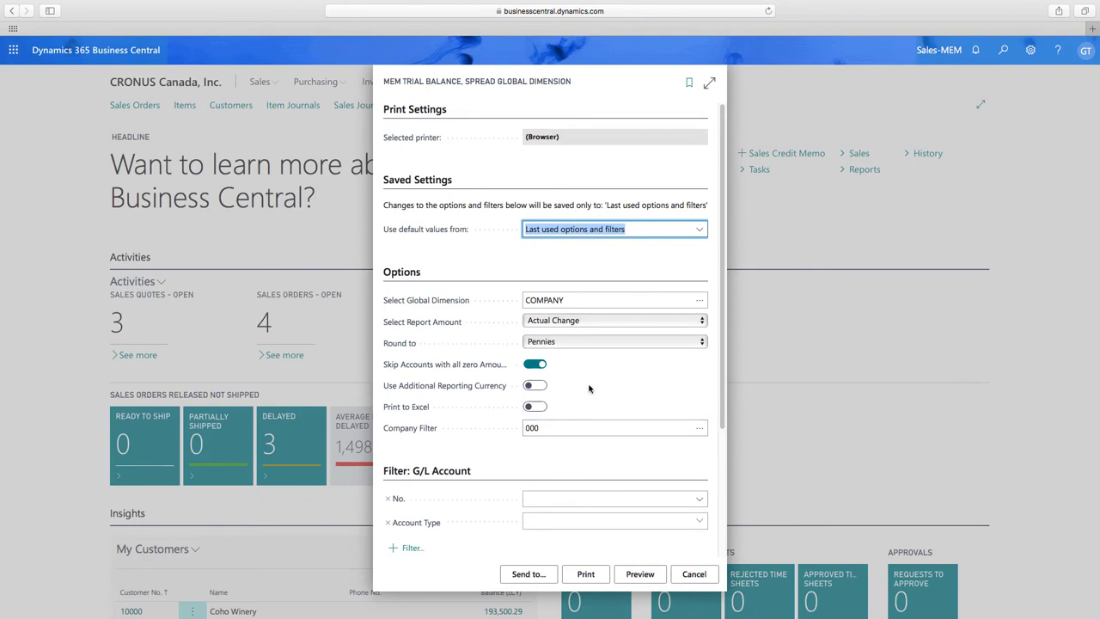
Step: Set the trial balance report's Company Filter to companies 000, 300 and 400 from the dimension value list
click(700, 428)
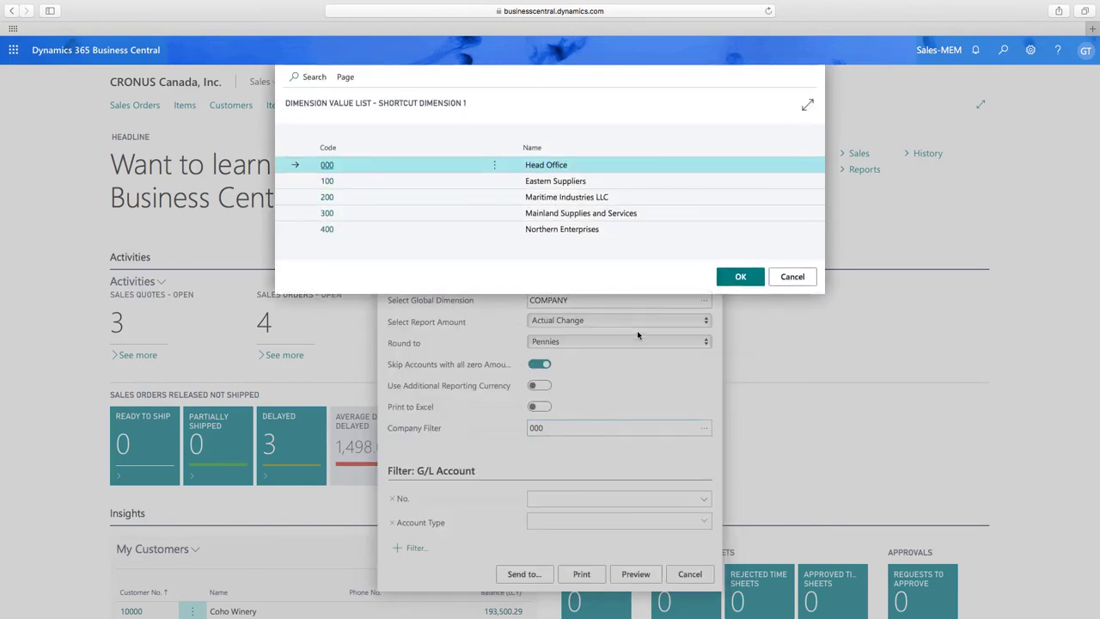
click(494, 167)
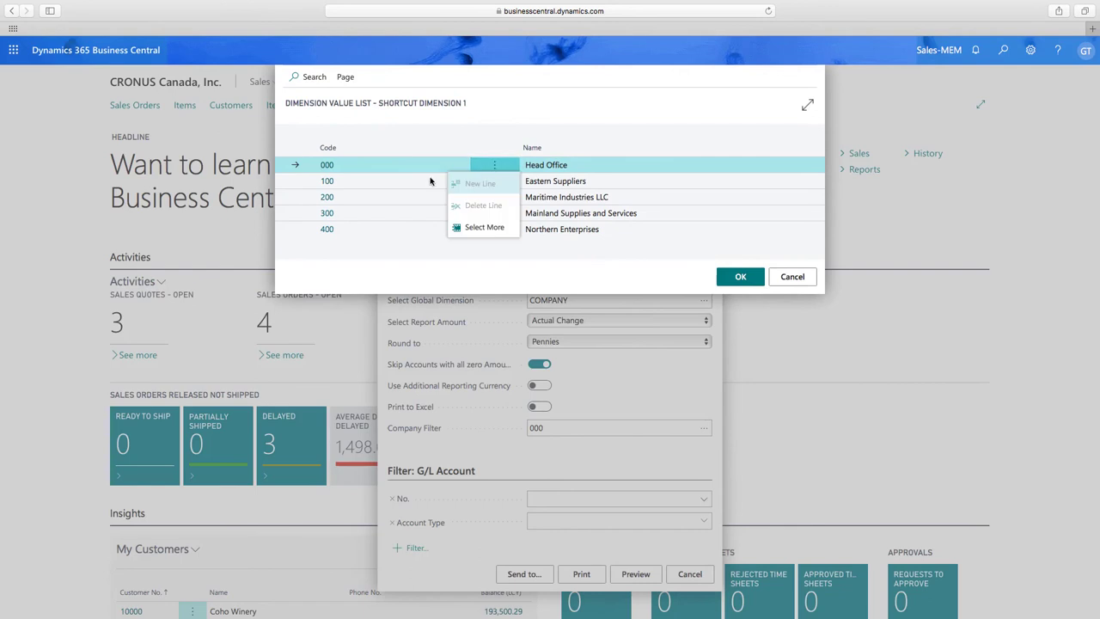
click(453, 225)
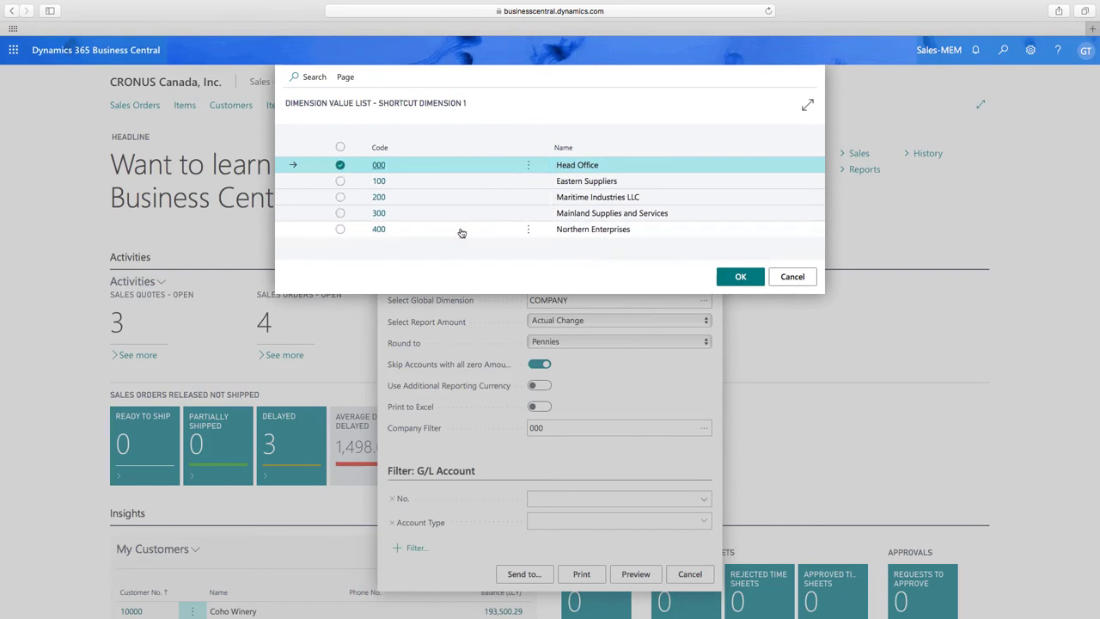
click(340, 197)
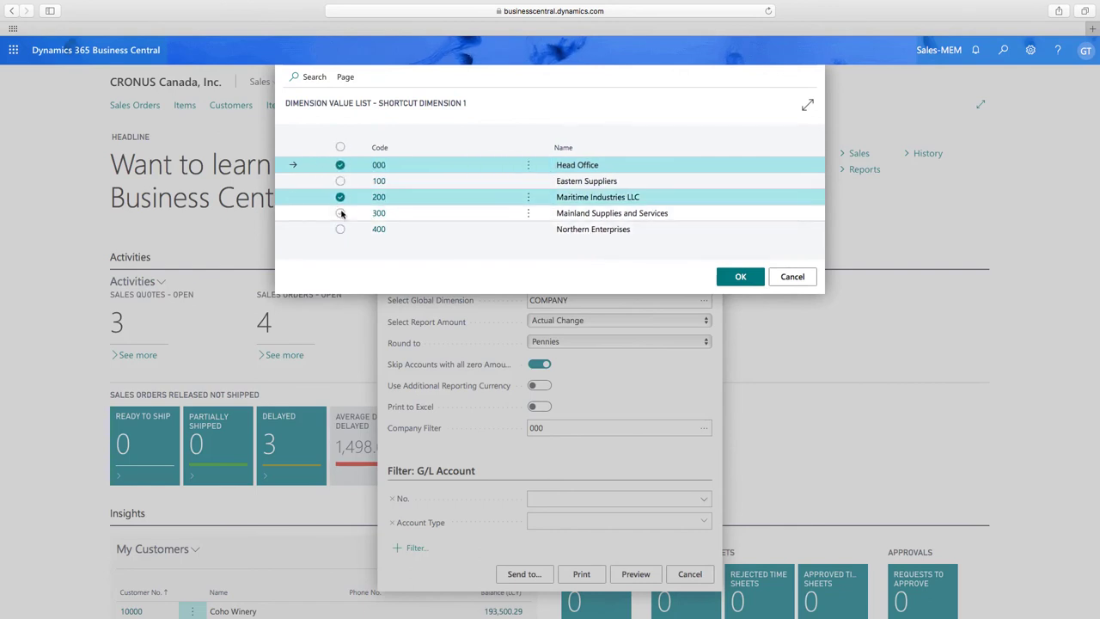
click(341, 213)
click(340, 196)
click(340, 229)
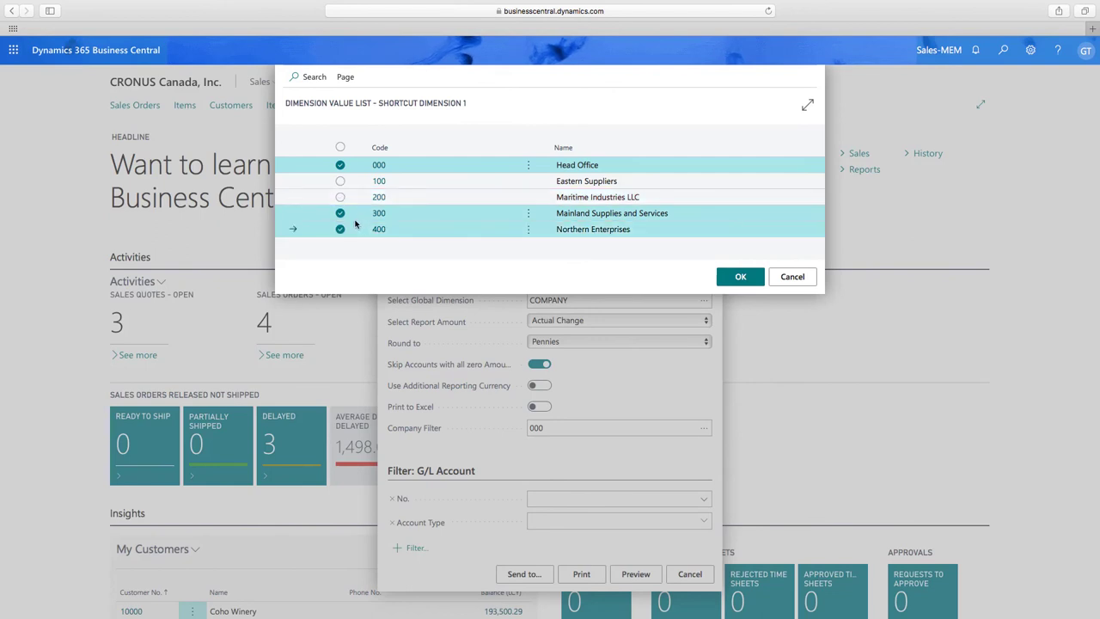
click(730, 277)
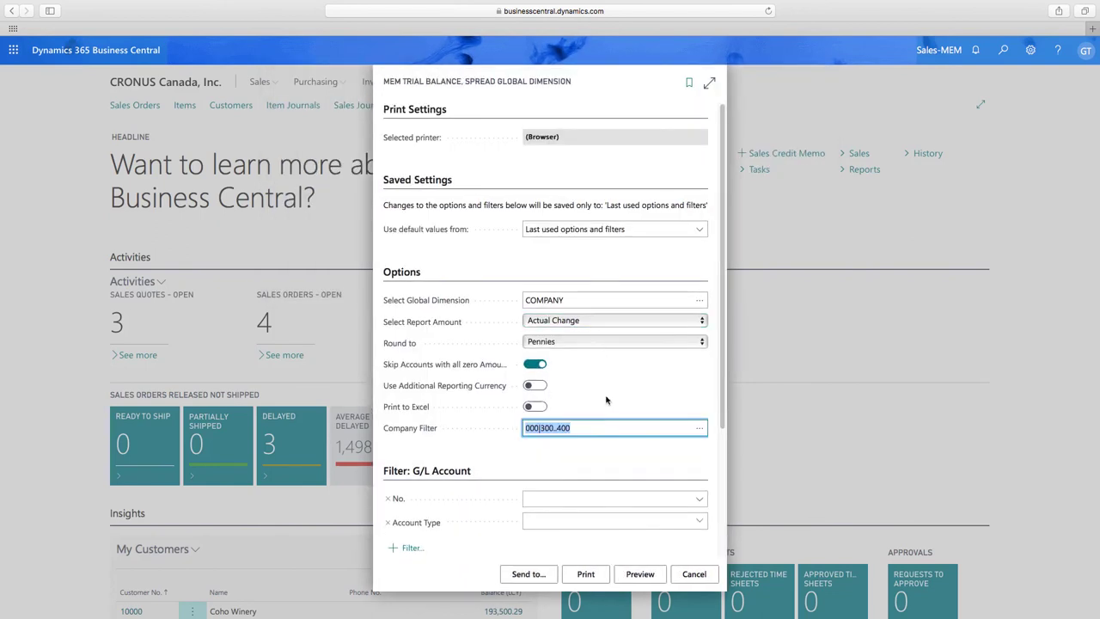
Step: Clear the trial balance report's Company Filter, preview the report, examine the amounts by company, and close the preview
mouse_move(608, 427)
mouse_down()
mouse_move(527, 428)
mouse_move(622, 423)
mouse_up()
key(BackSpace)
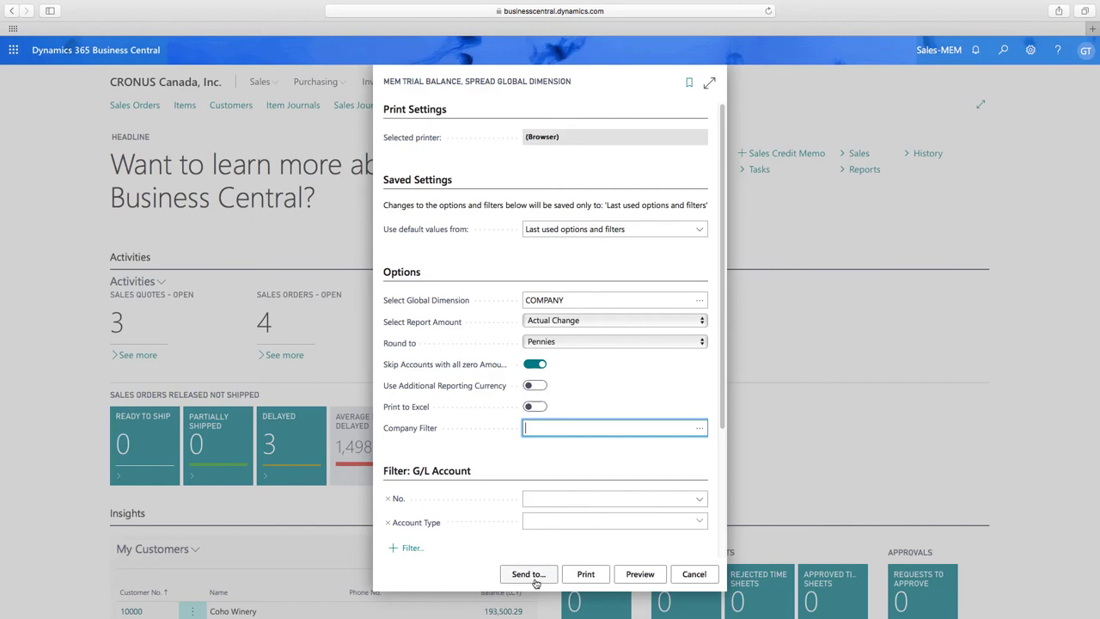
click(639, 574)
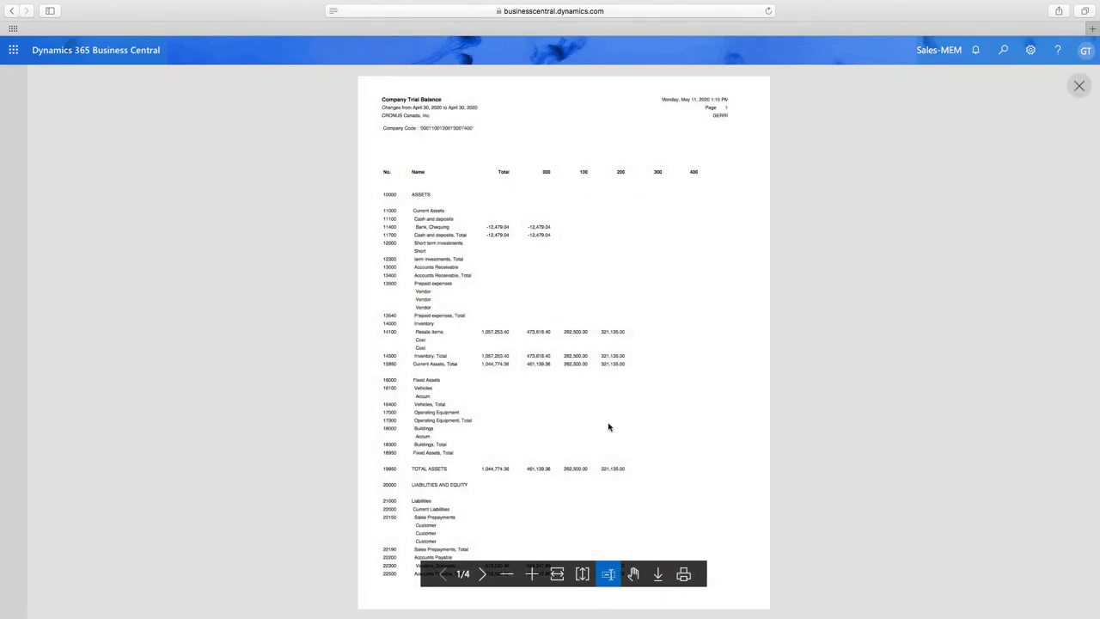
click(532, 574)
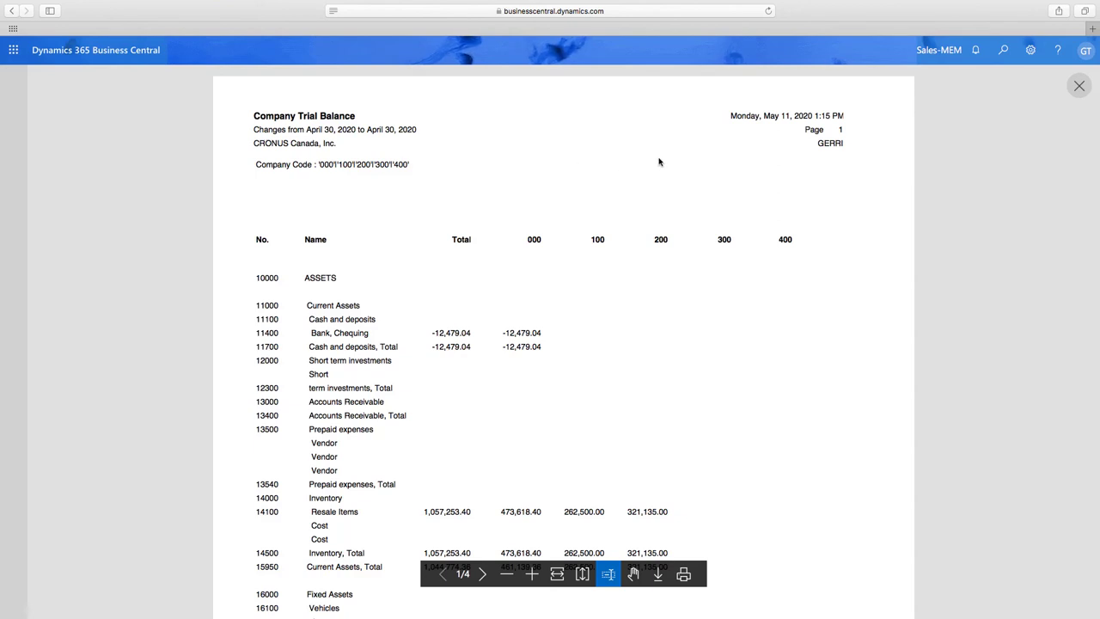
click(1077, 87)
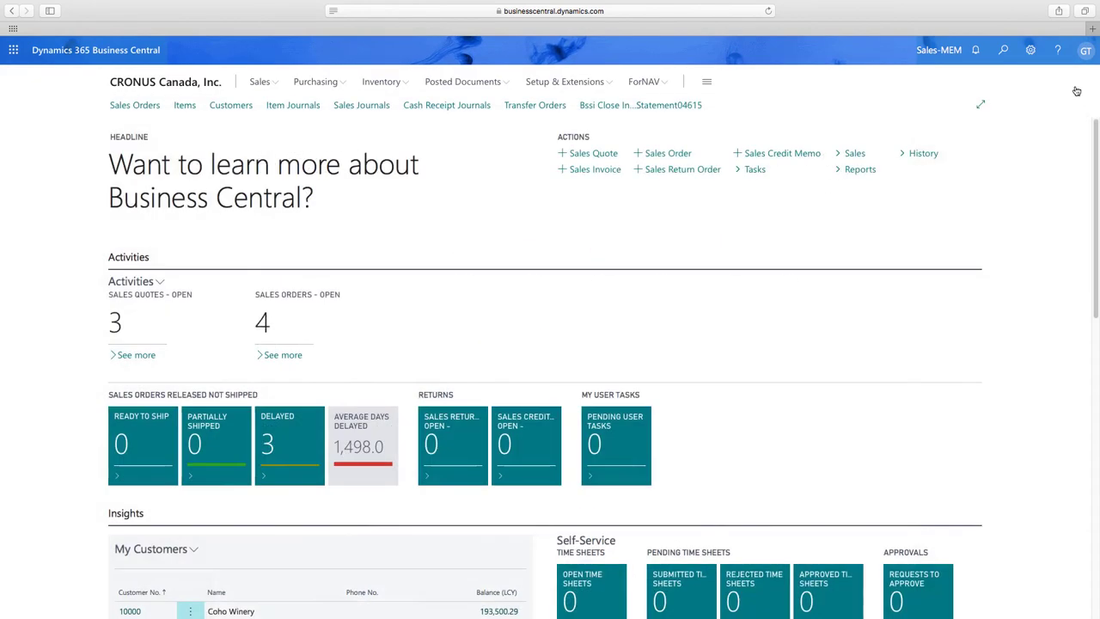
Step: Search for "mem", list all matching reports, and open MEM Vendor - Detail Trial Balance By Entity
key(alt+q)
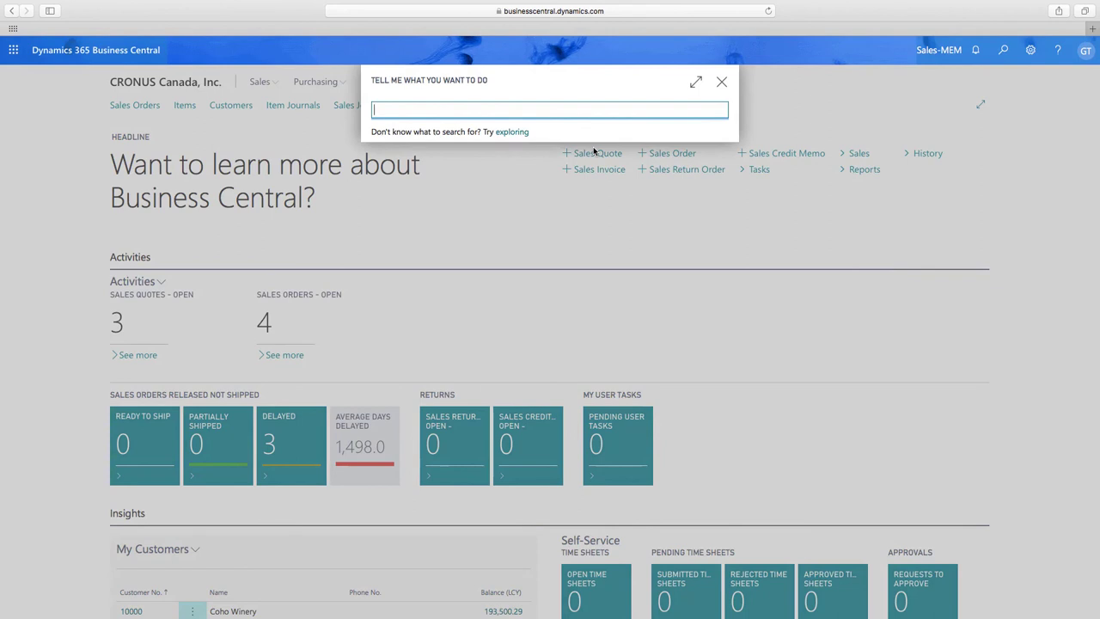
text(mem)
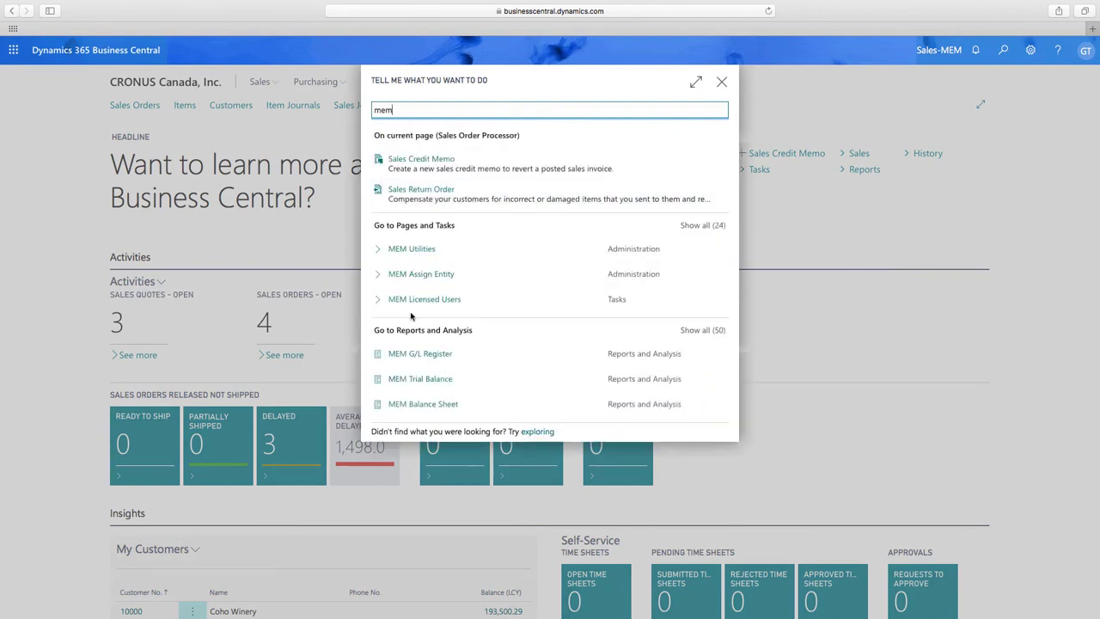
click(699, 331)
drag(723, 242, 722, 559)
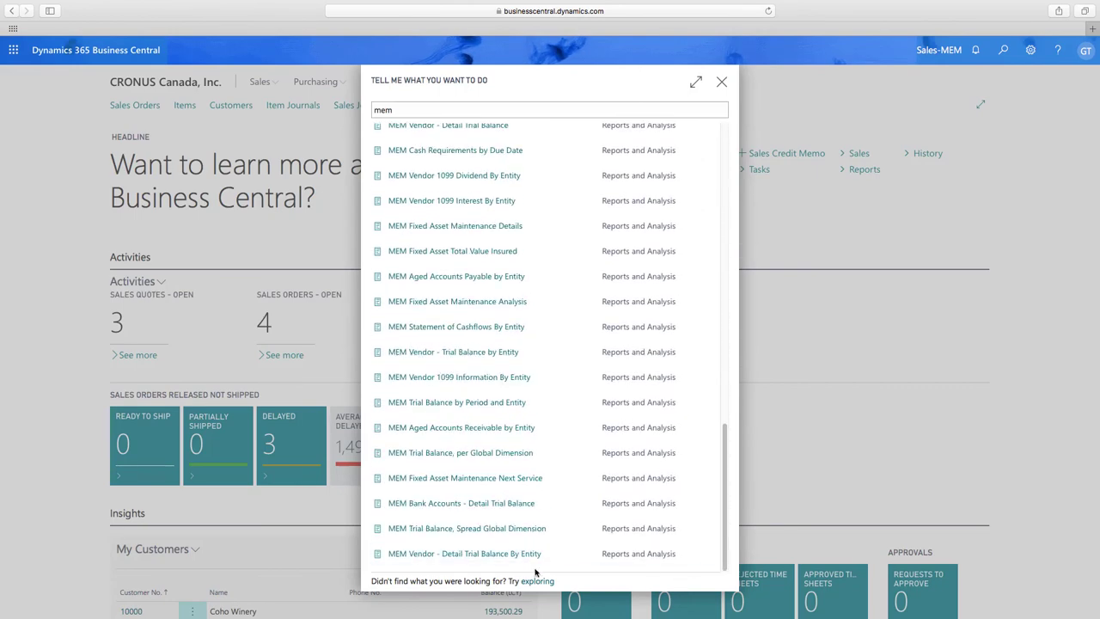
click(507, 556)
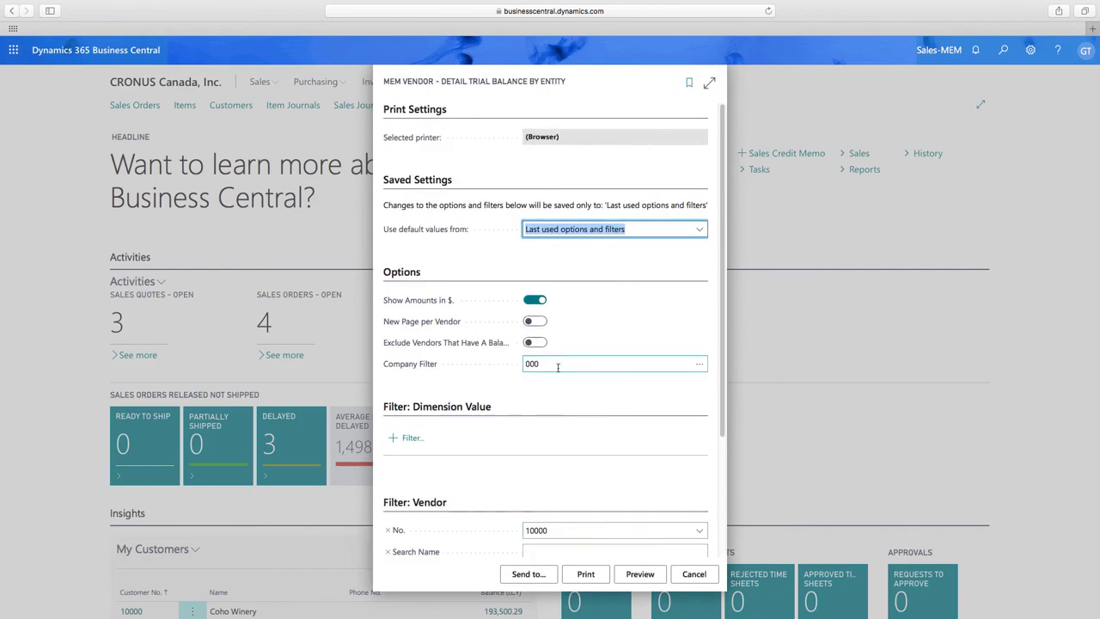
Step: Clear the vendor detail report's Company Filter, check the vendor filters, and preview the report for all companies
click(628, 364)
key(BackSpace)
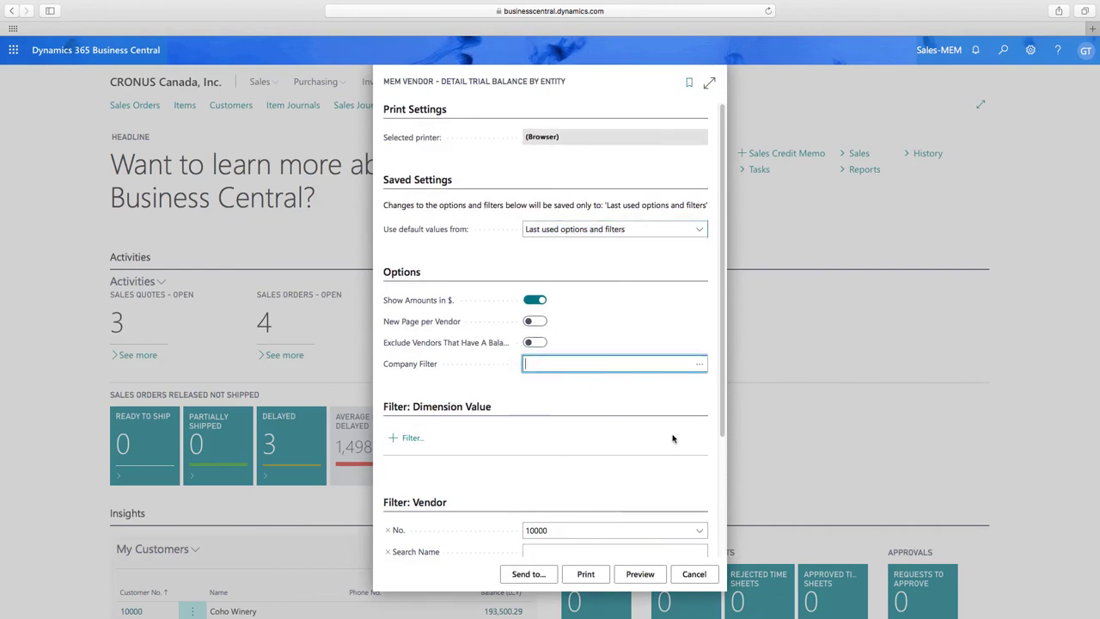
scroll(721, 453, down, 2)
scroll(721, 453, down, 2)
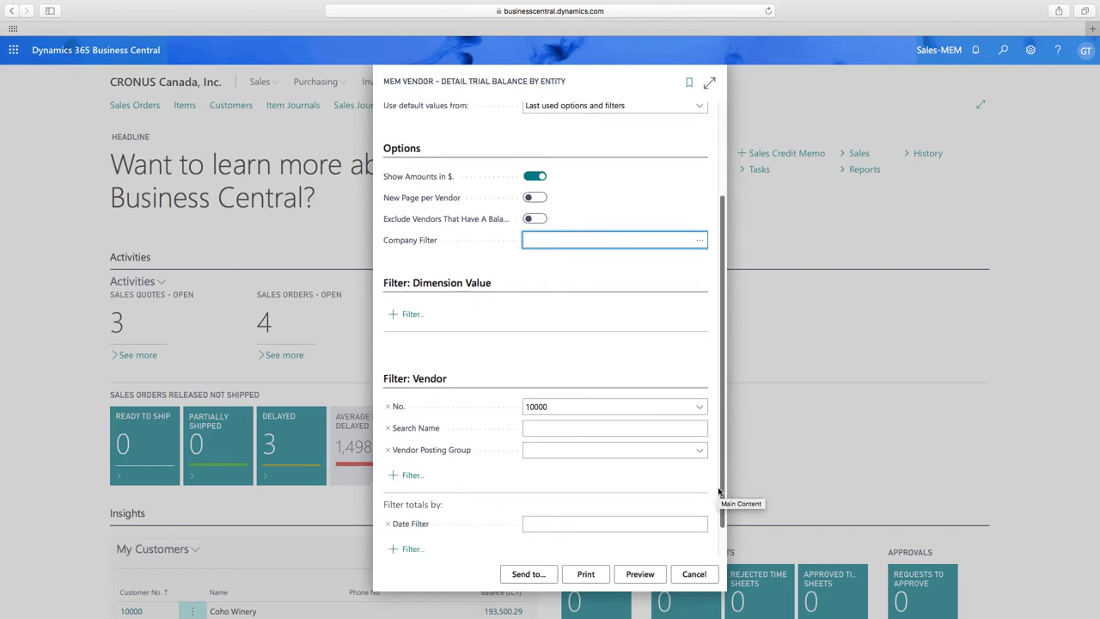
click(647, 581)
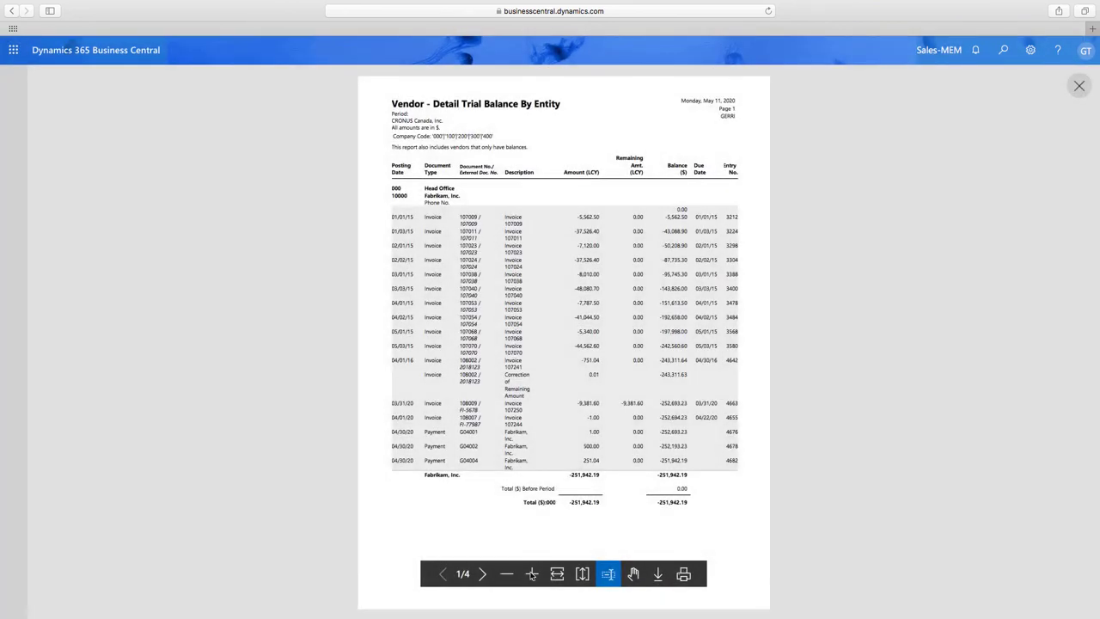
Step: Review all four pages of the vendor detail trial balance for each company's entries and totals, and close the preview
click(531, 573)
scroll(507, 443, up, 5)
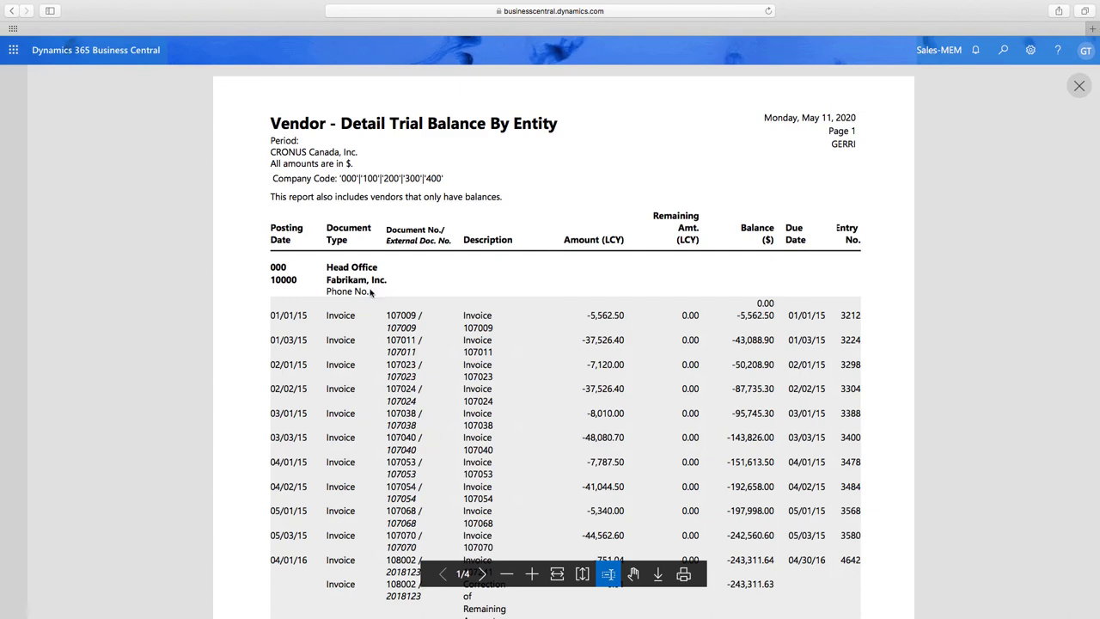
click(484, 575)
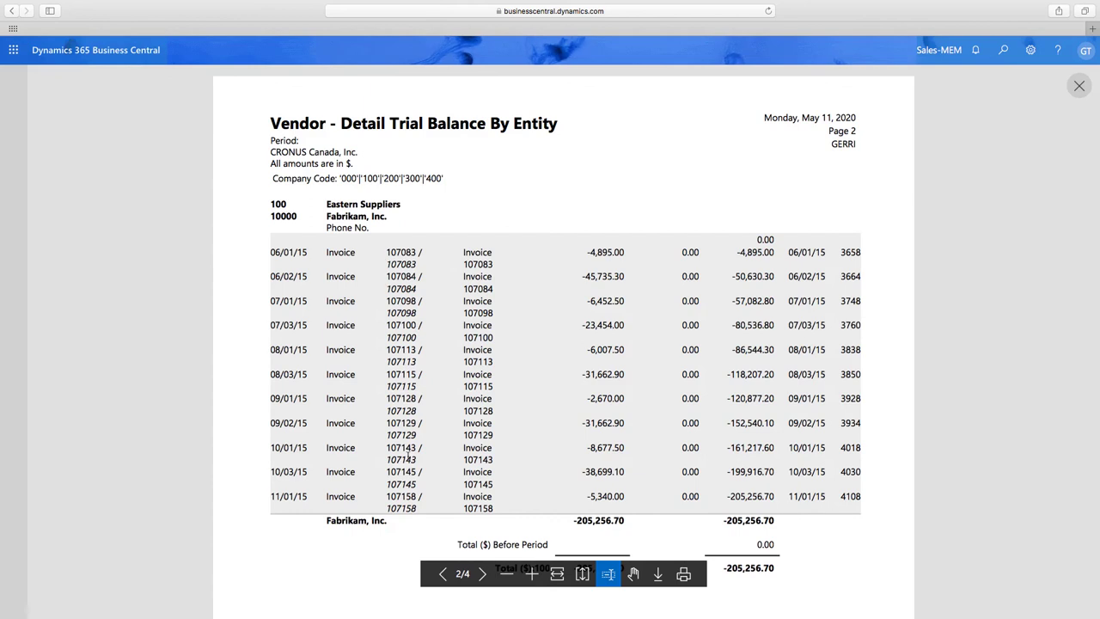
click(482, 574)
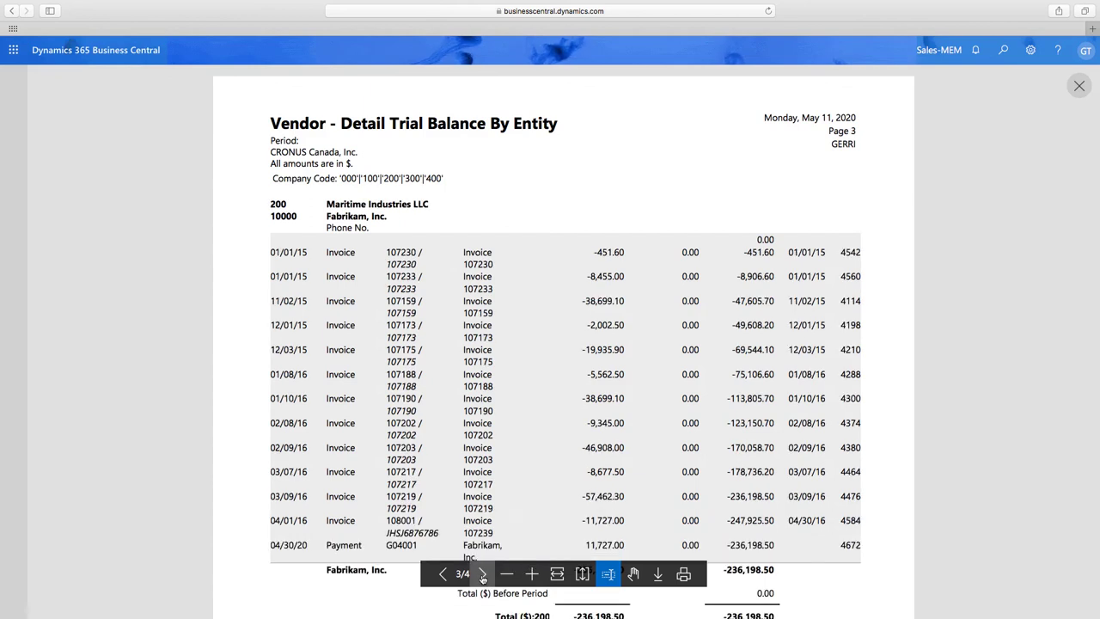
click(482, 574)
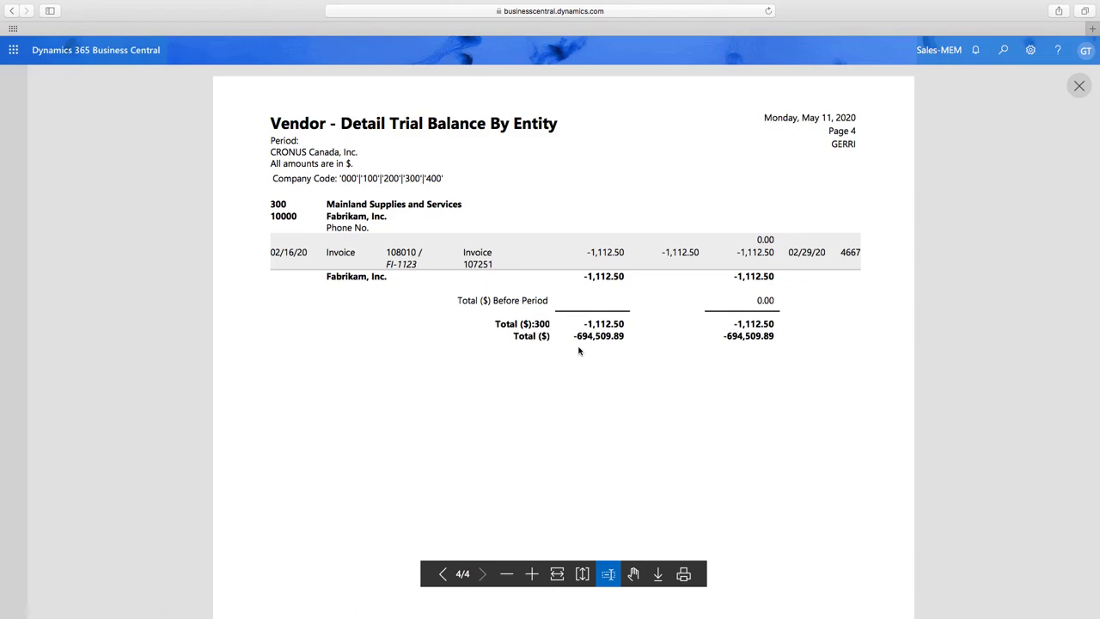
click(1079, 86)
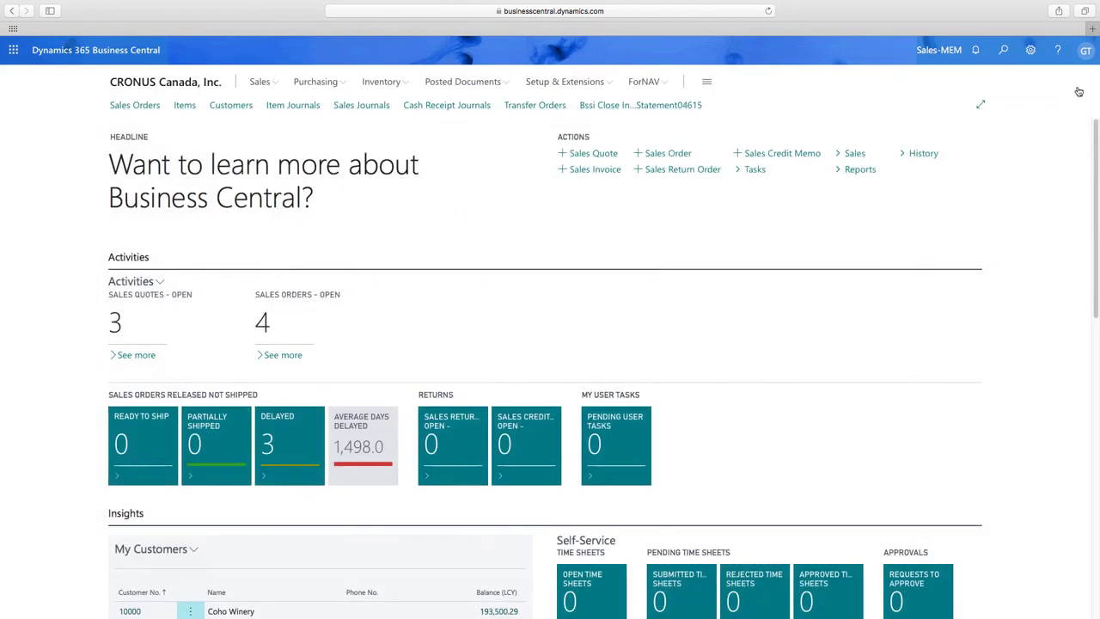